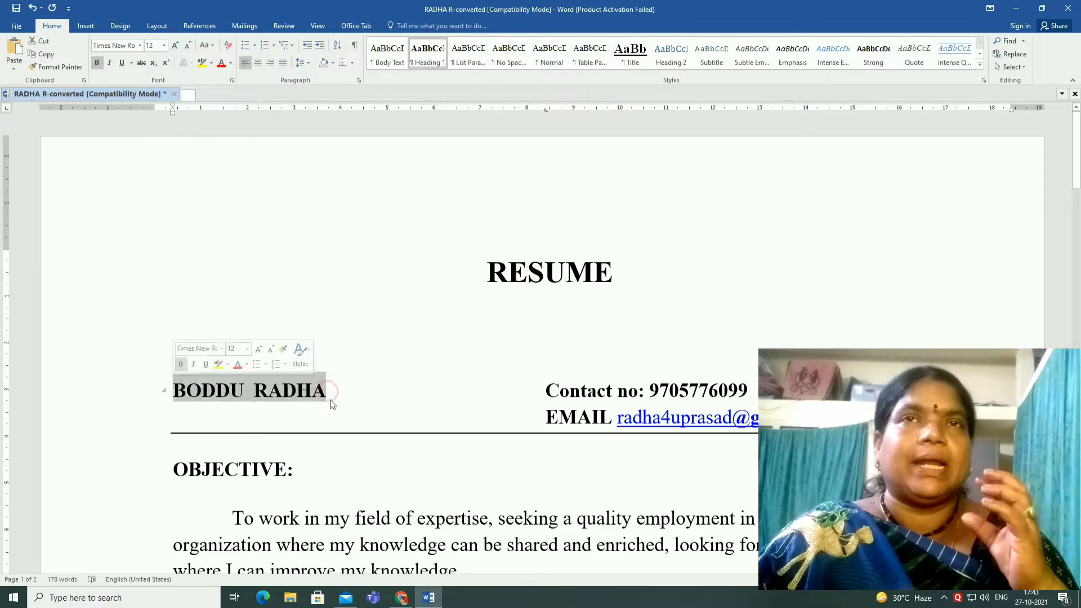
Create a new blank document alongside the open resume file
left_click(347, 400)
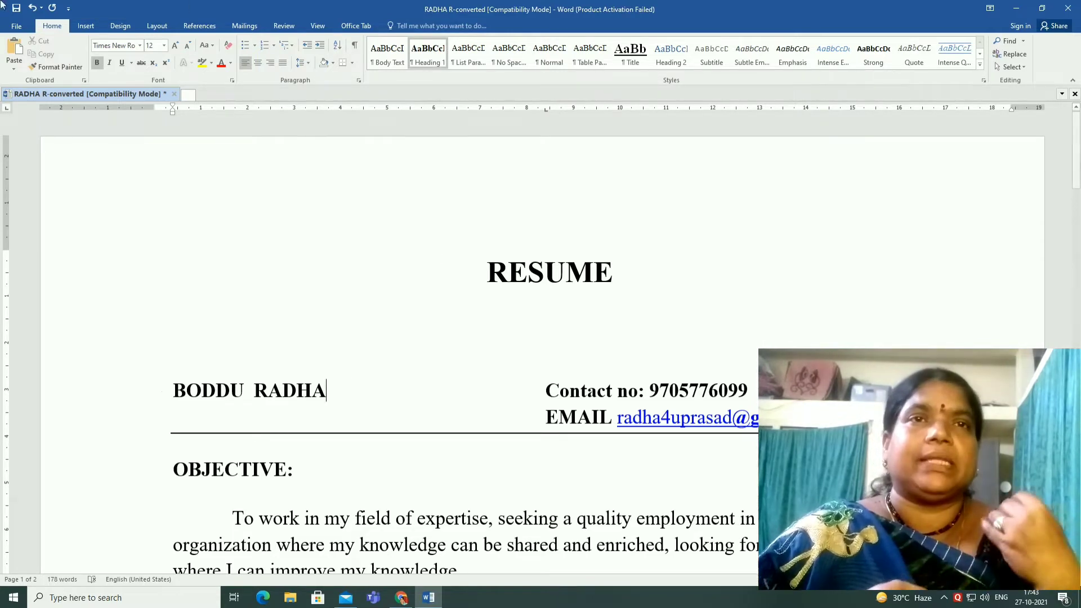
left_click(21, 27)
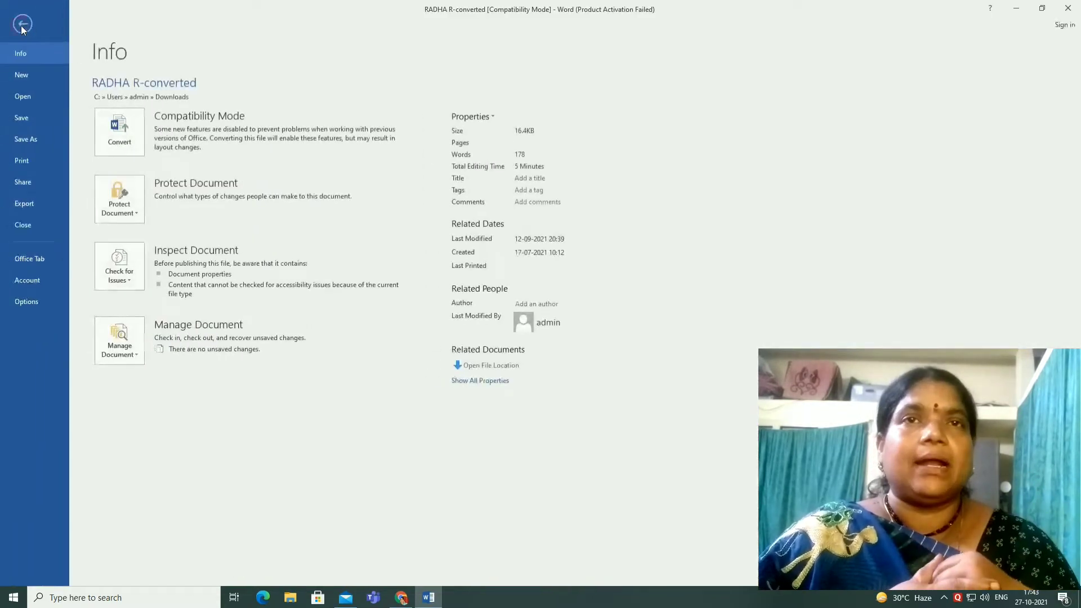
left_click(25, 75)
left_click(156, 170)
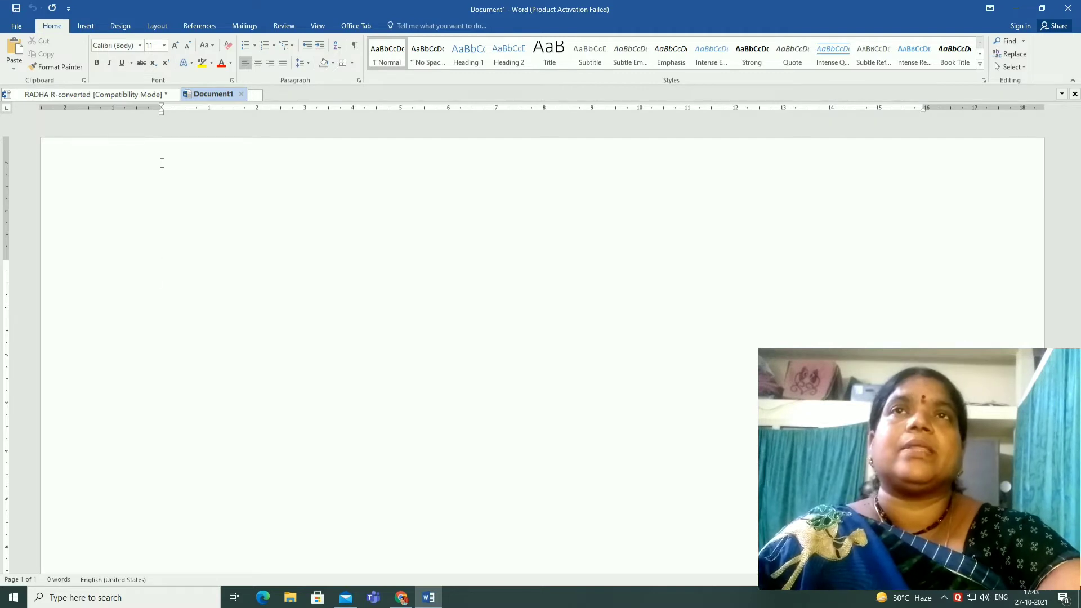
Type 'A resume is a document that outline your skills and experiences for an employer' in the new document
type("A resu")
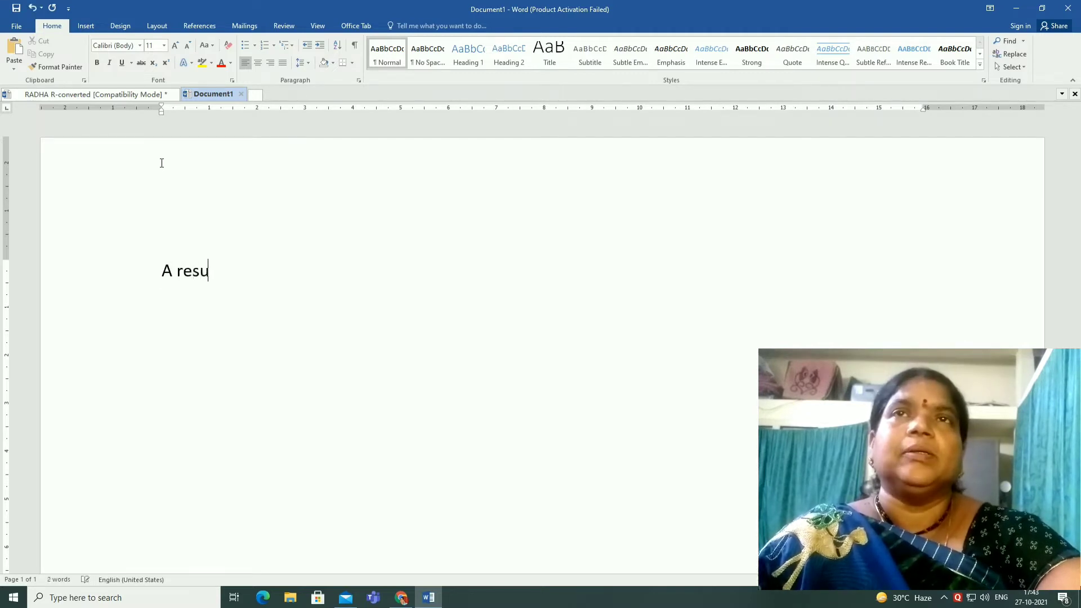
type("me is a do")
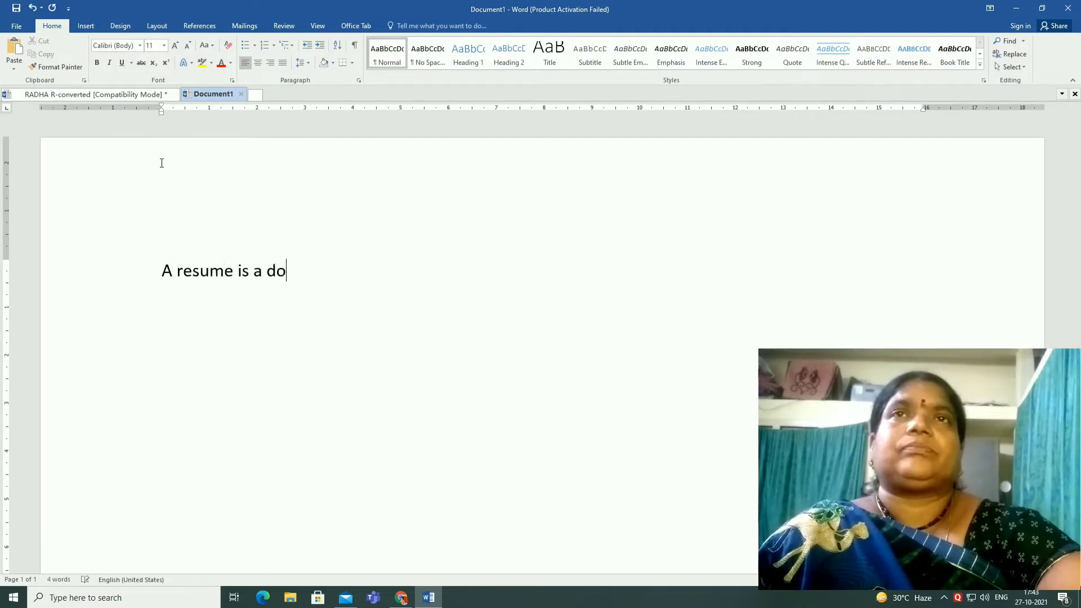
type("cument")
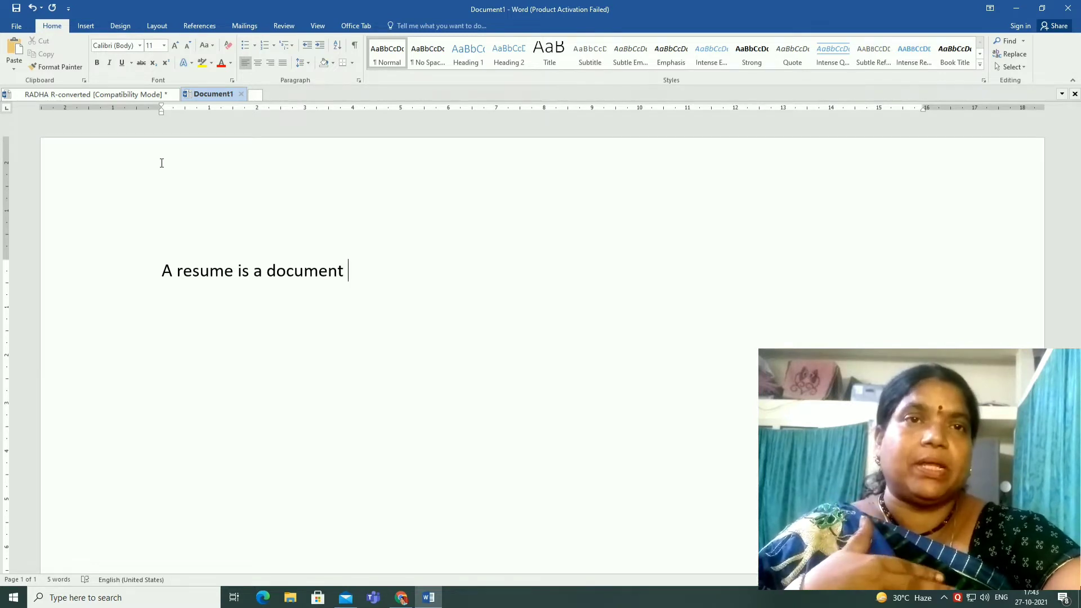
type("tha")
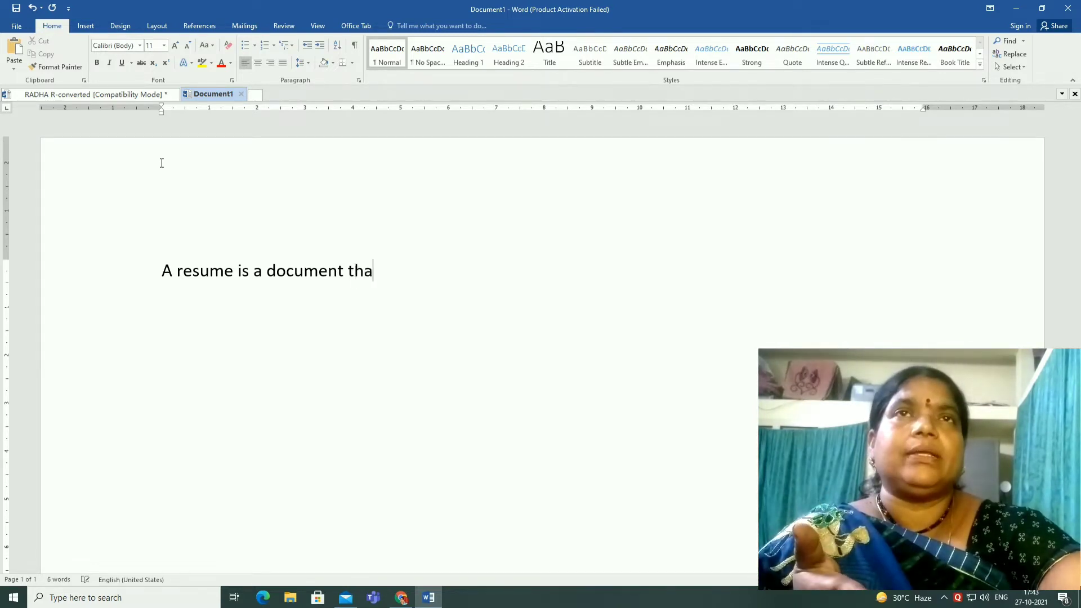
type("t ou")
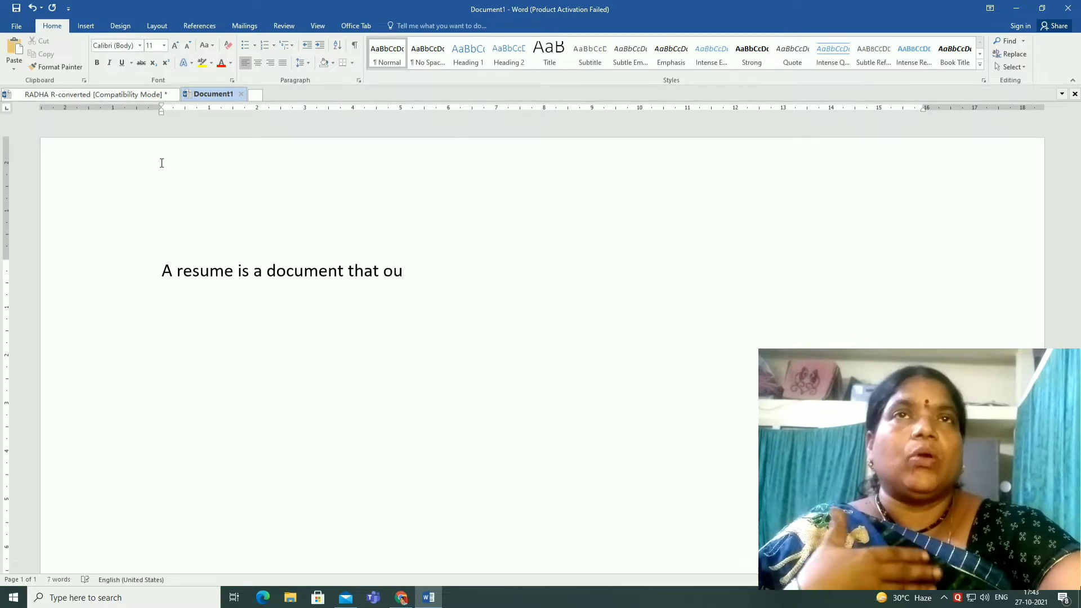
type("tl")
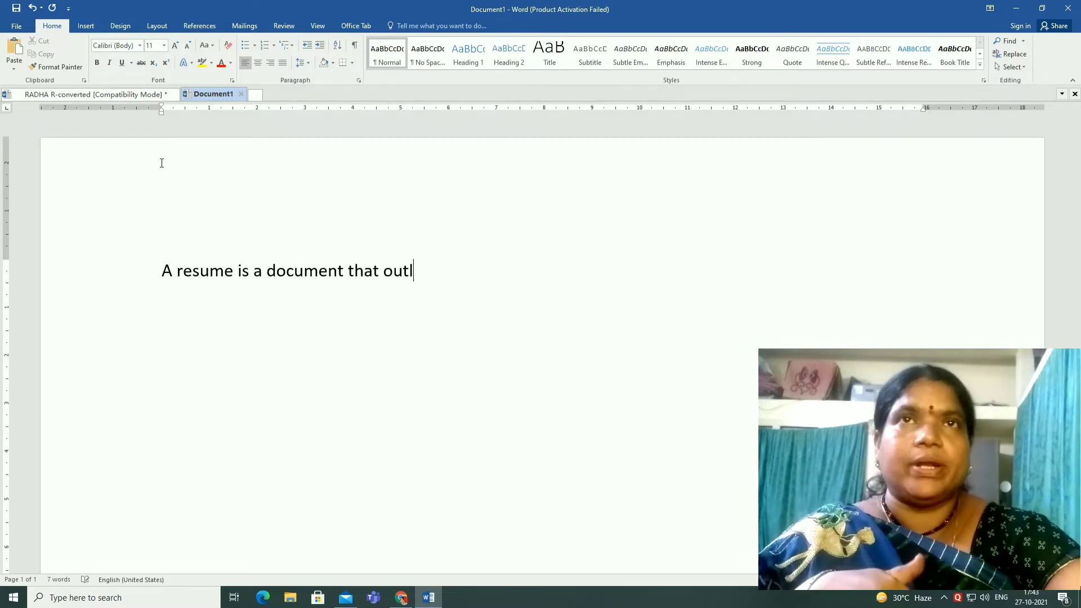
type("ine our")
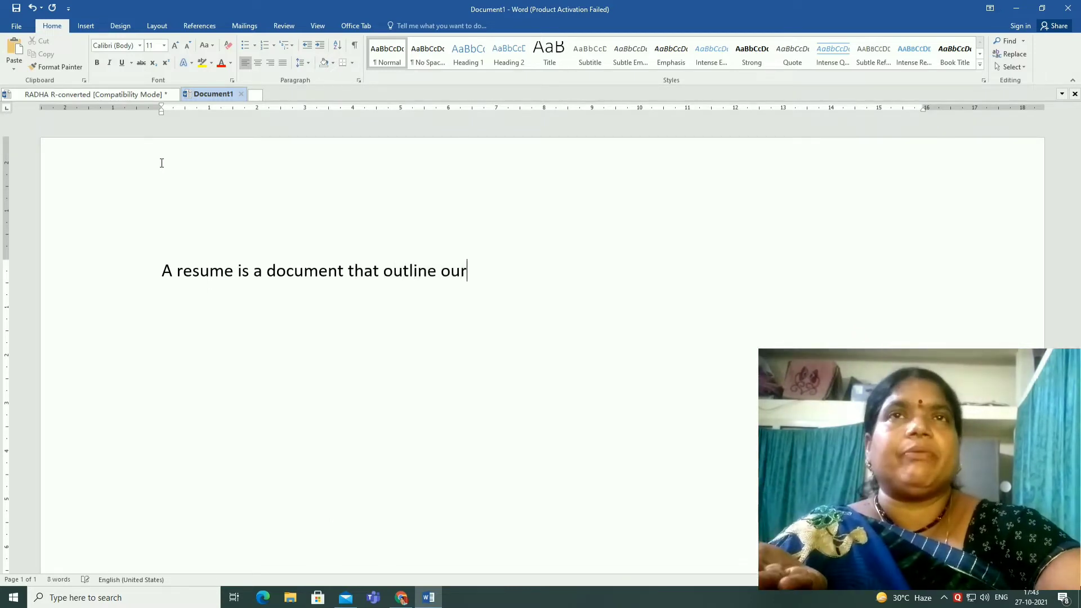
key("BackSpace")
key("BackSpace")
key("BackSpace")
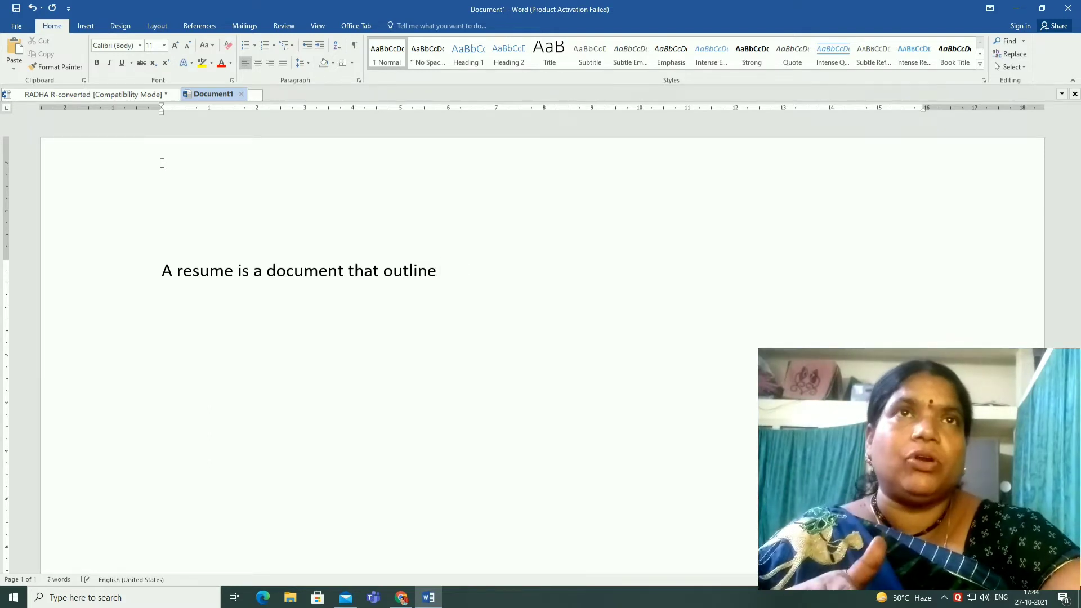
type("your s")
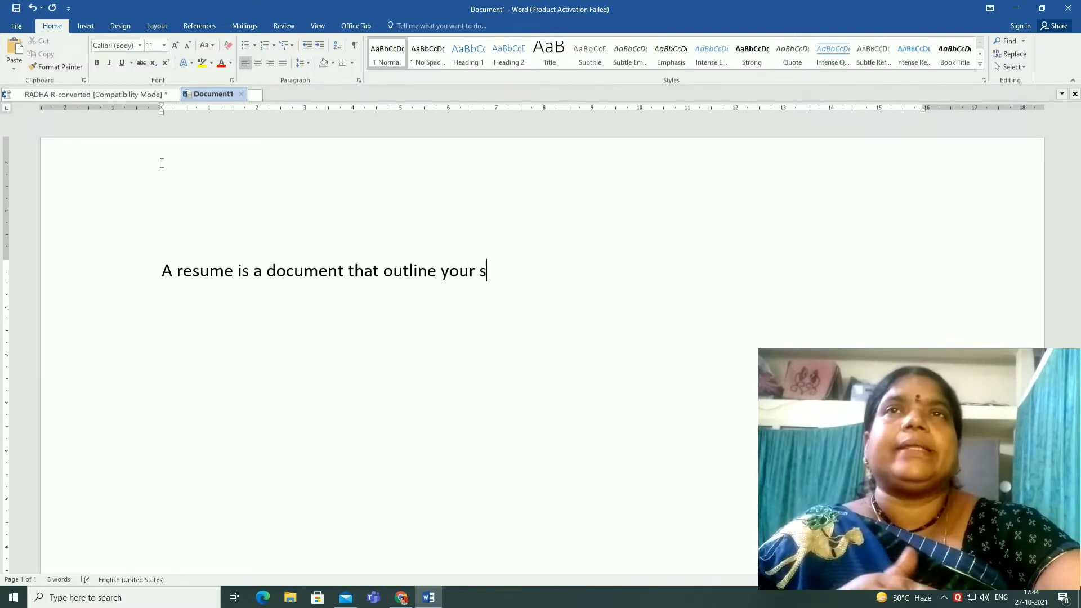
type("kills and e")
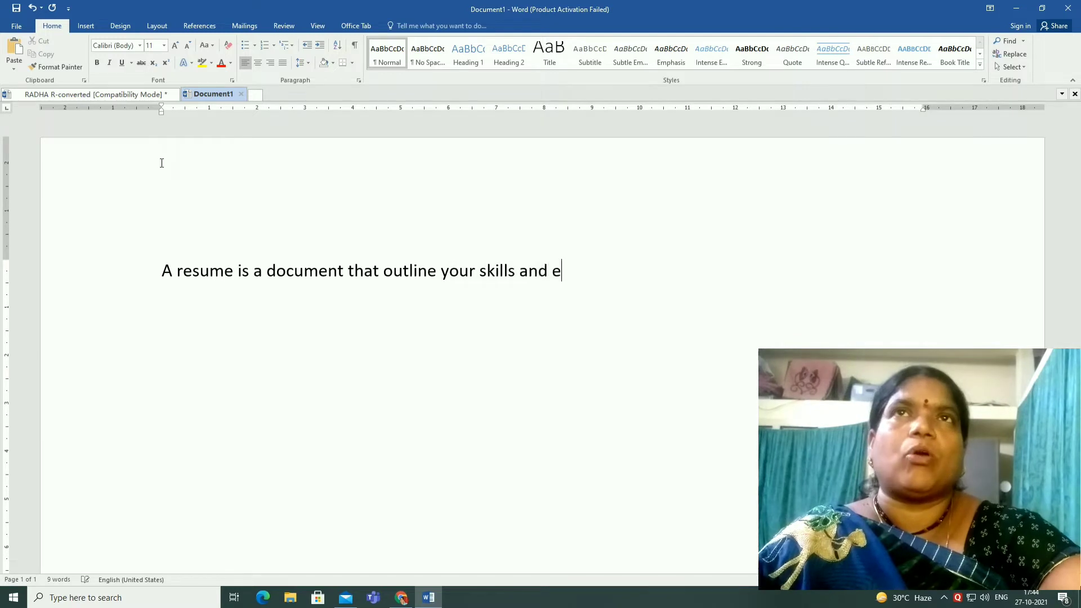
type("xpe")
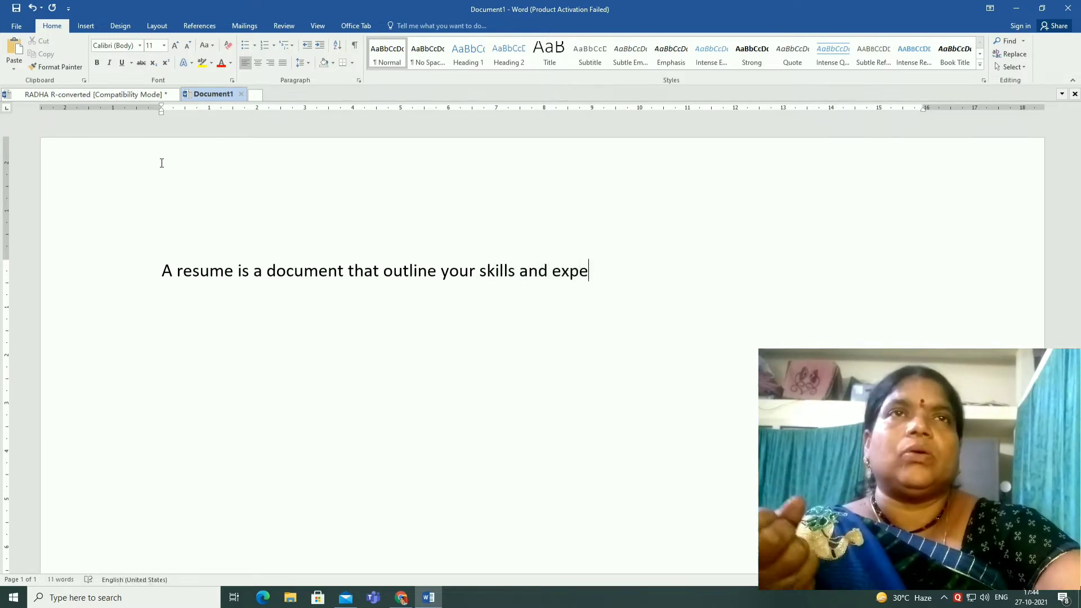
type("rien")
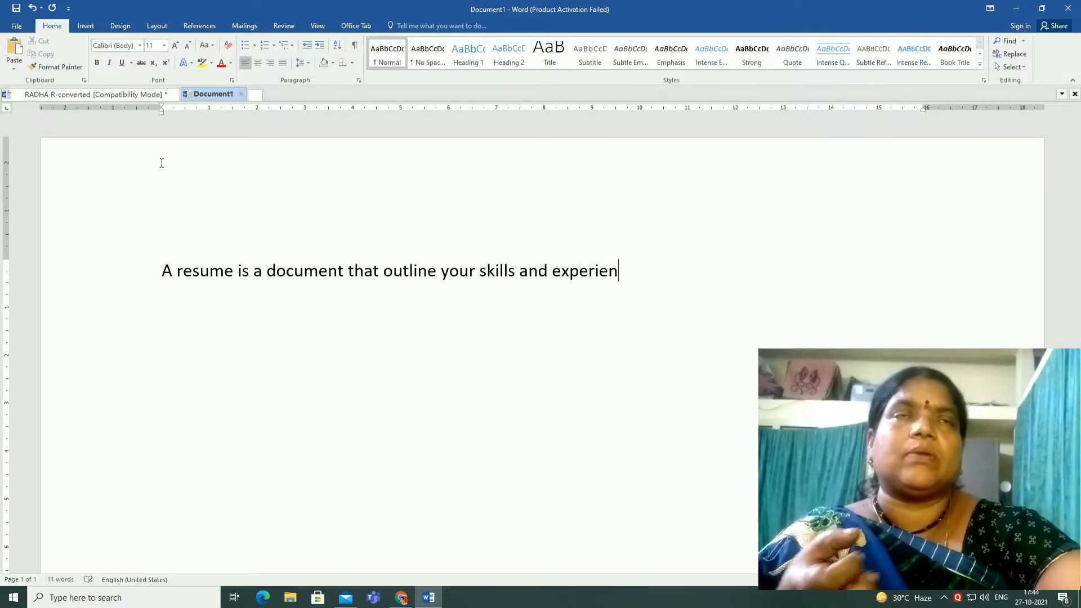
type("c")
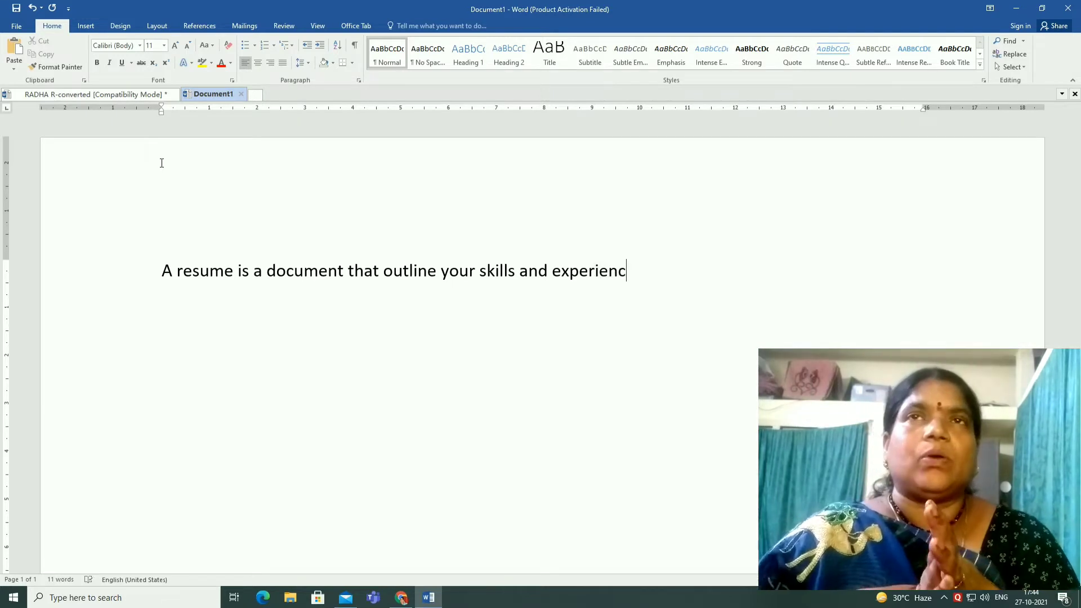
type("es for an")
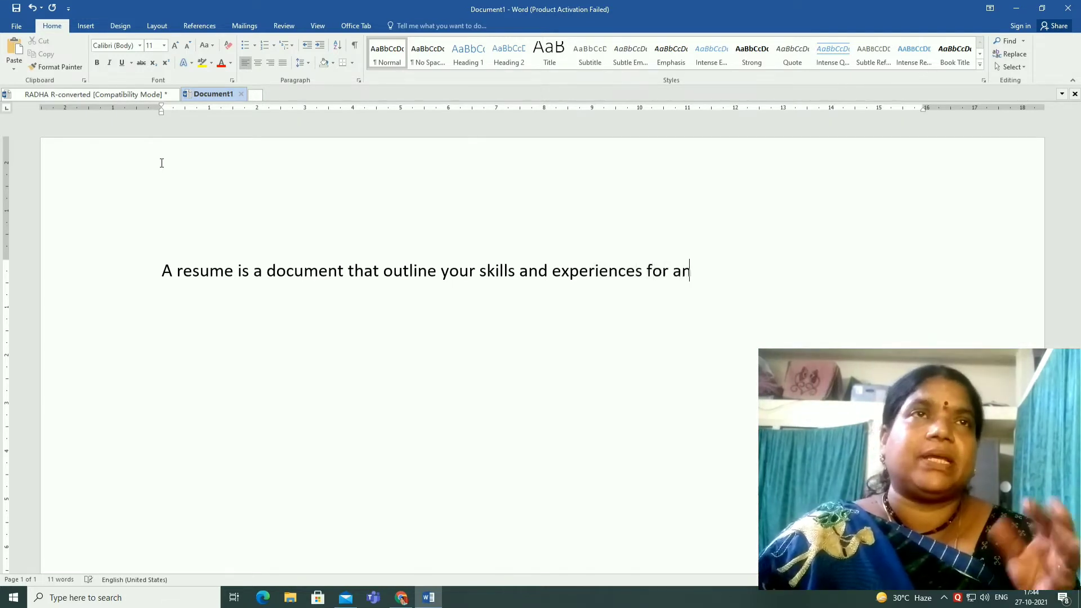
type(" emplu")
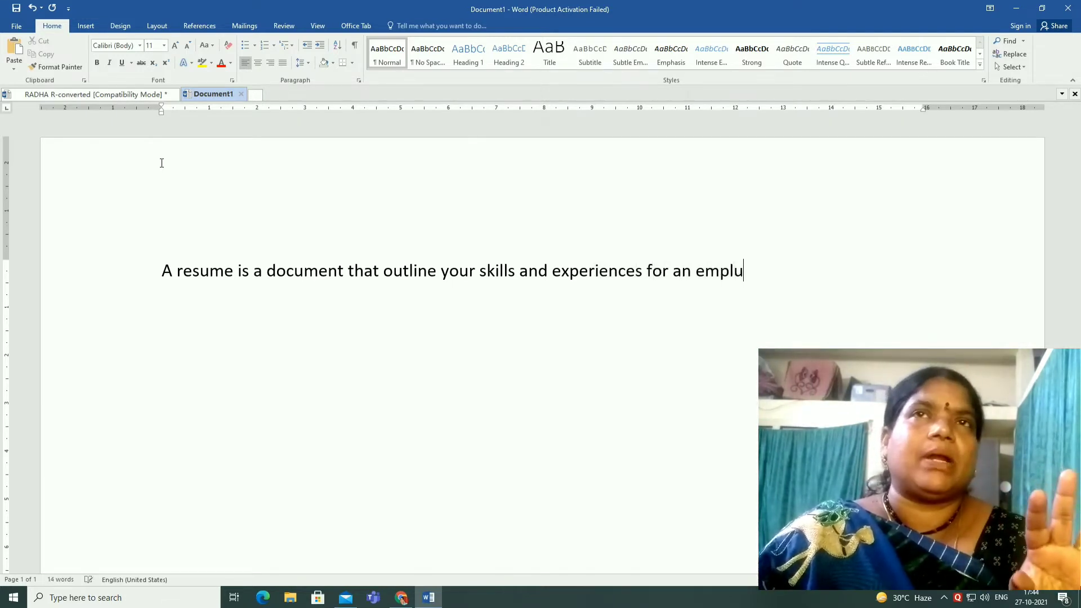
key("BackSpace")
key("BackSpace")
type("loyer")
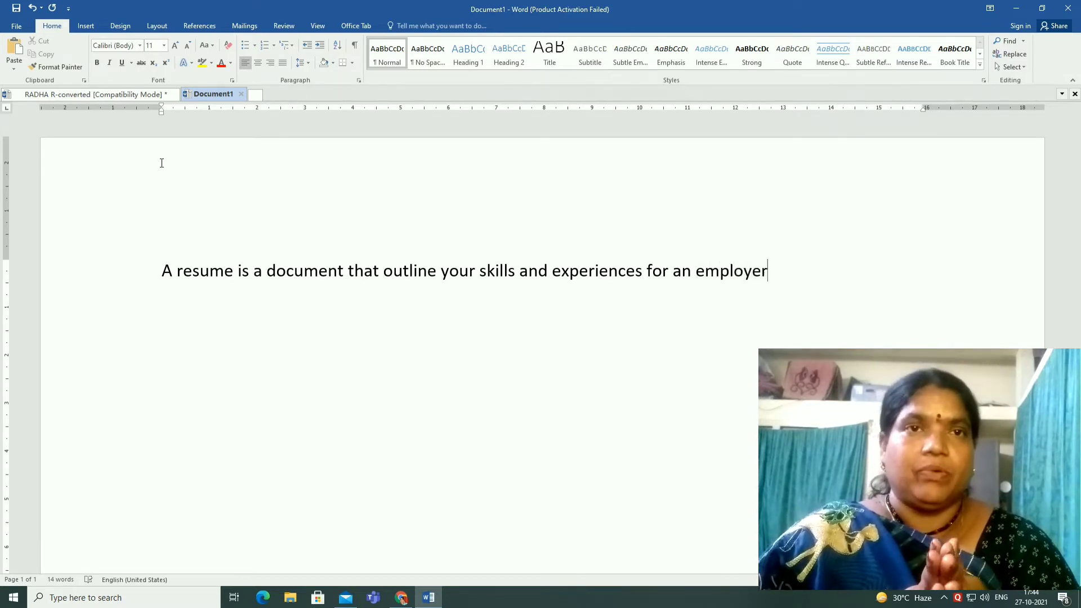
type(" to see at")
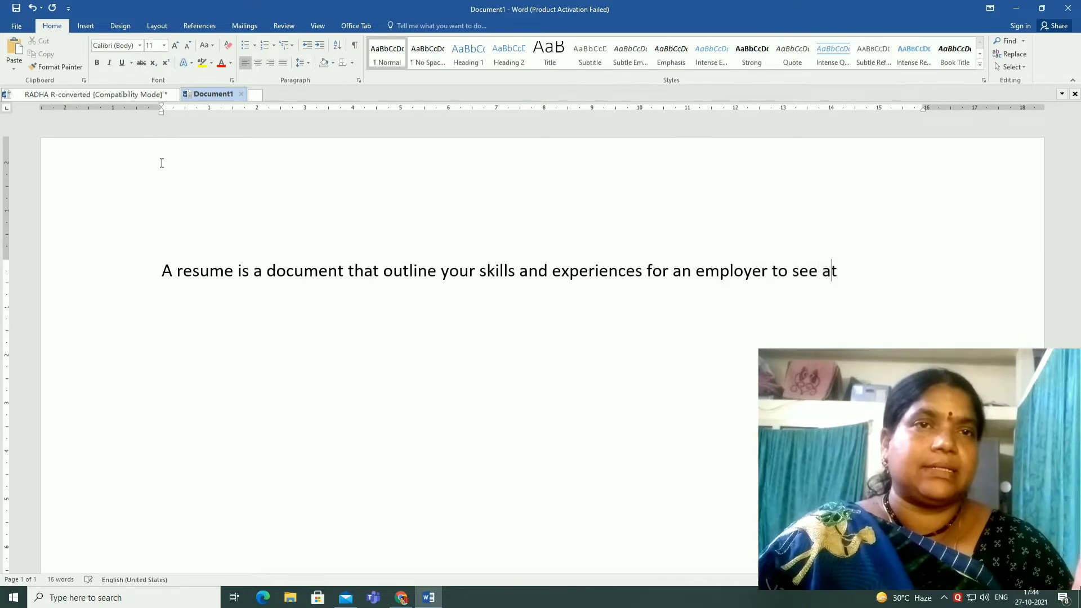
type(" a glanc")
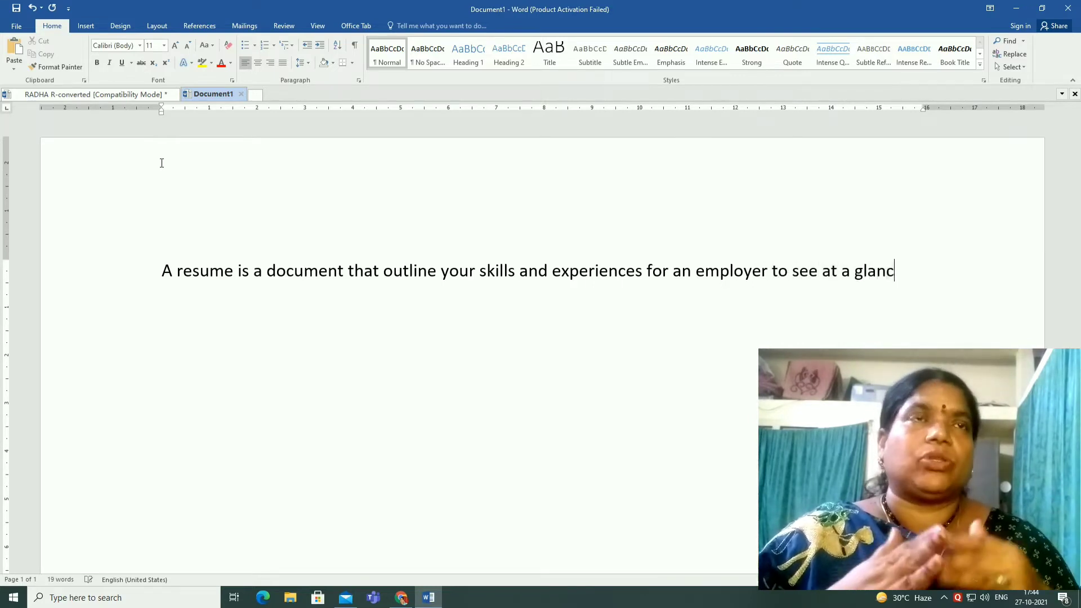
type("e how you")
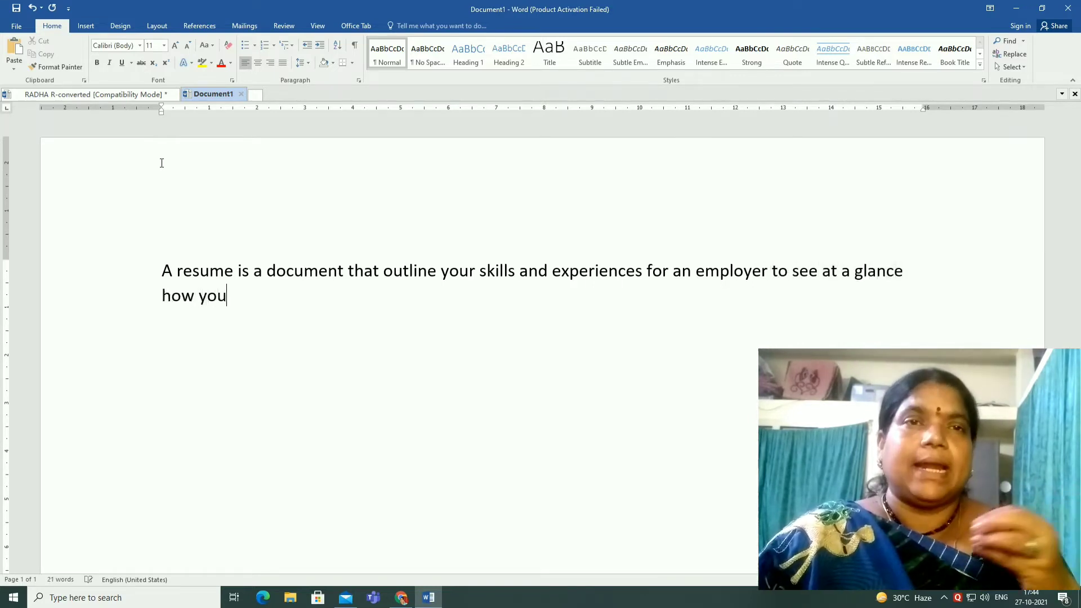
type(" can cont")
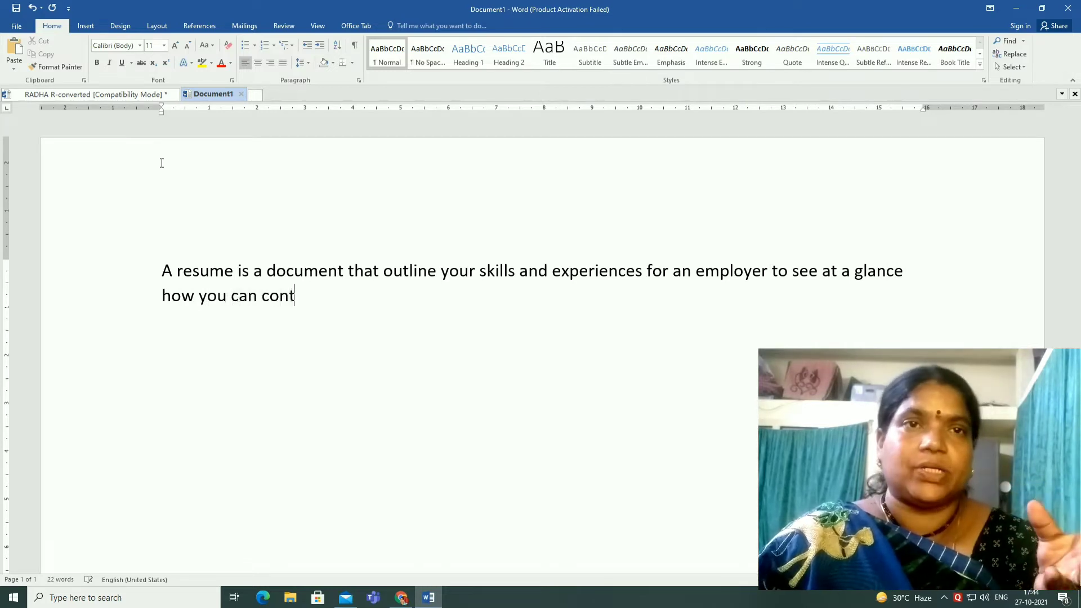
type("ribute")
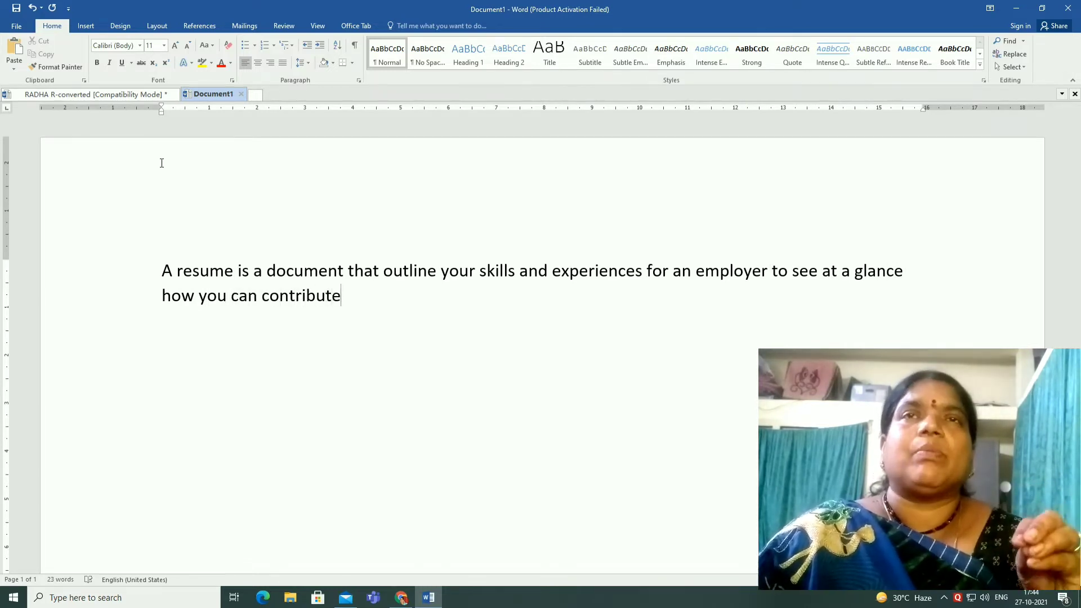
type(" to his c")
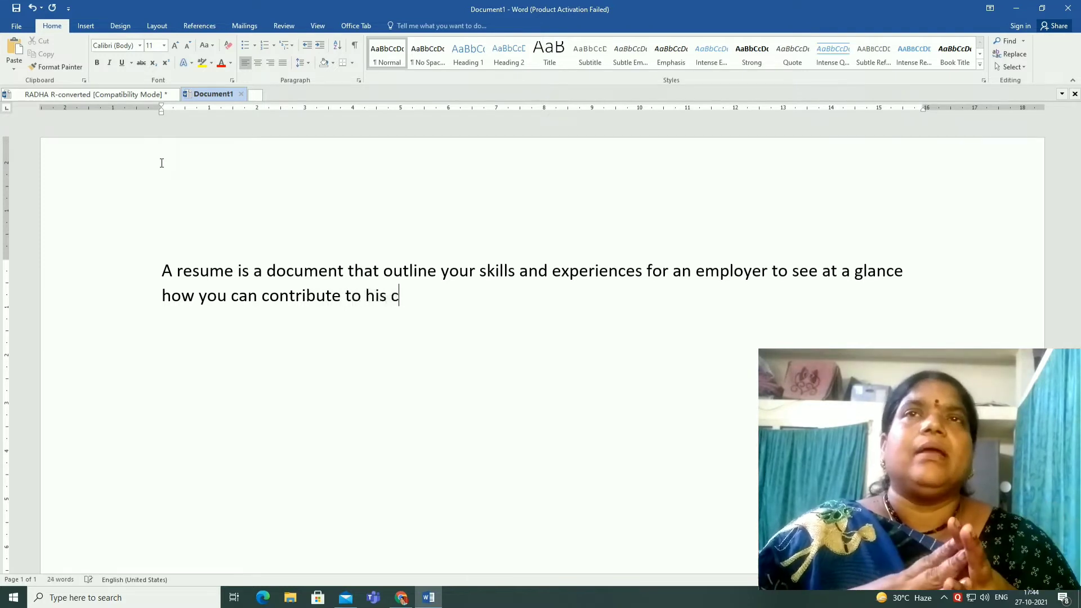
type("ompany")
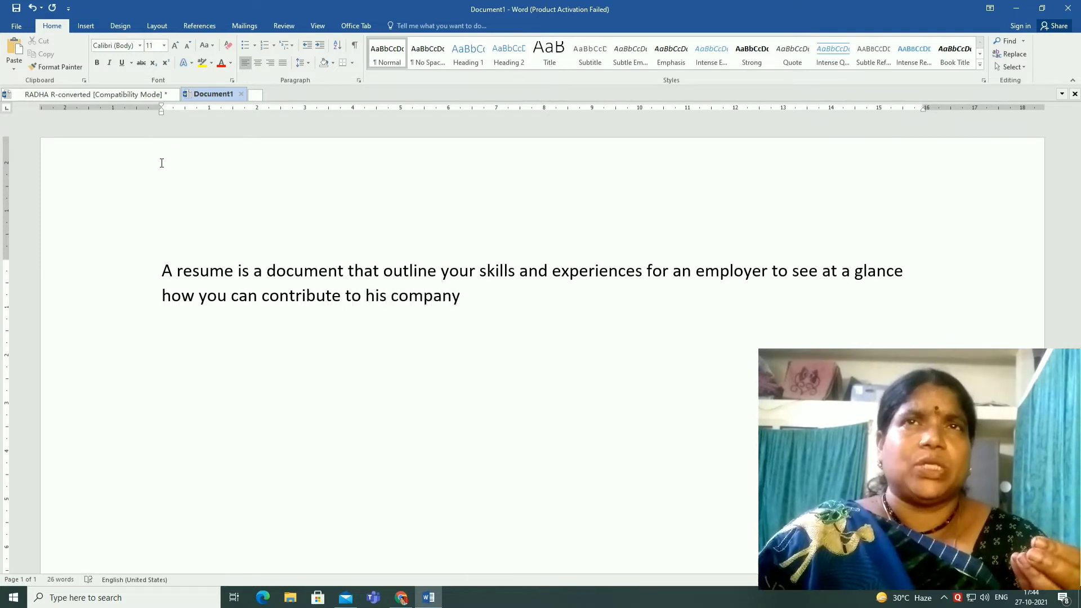
type(".  So your")
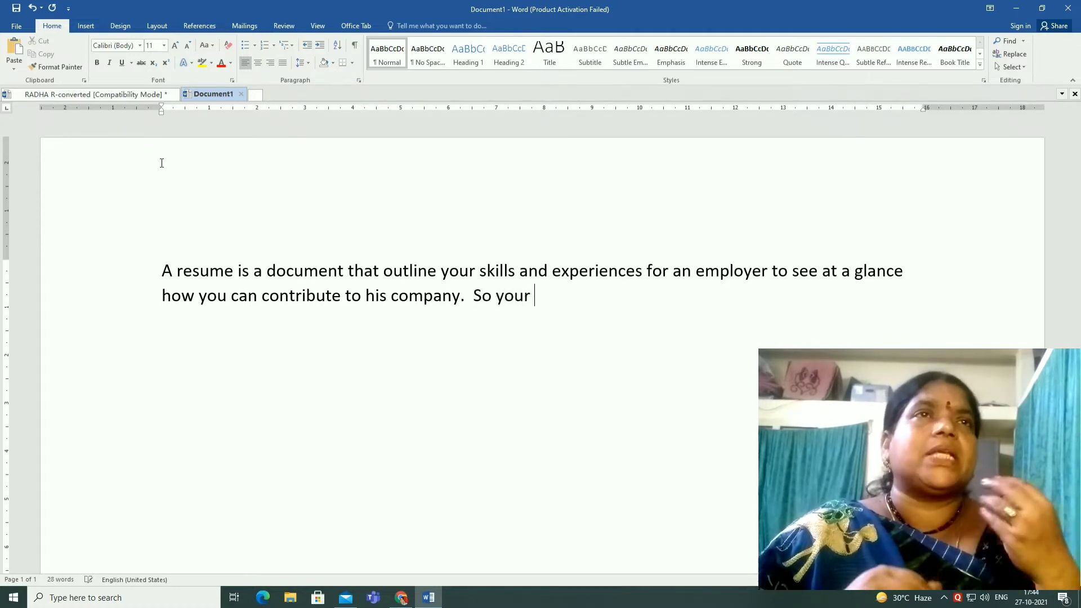
type(" resume")
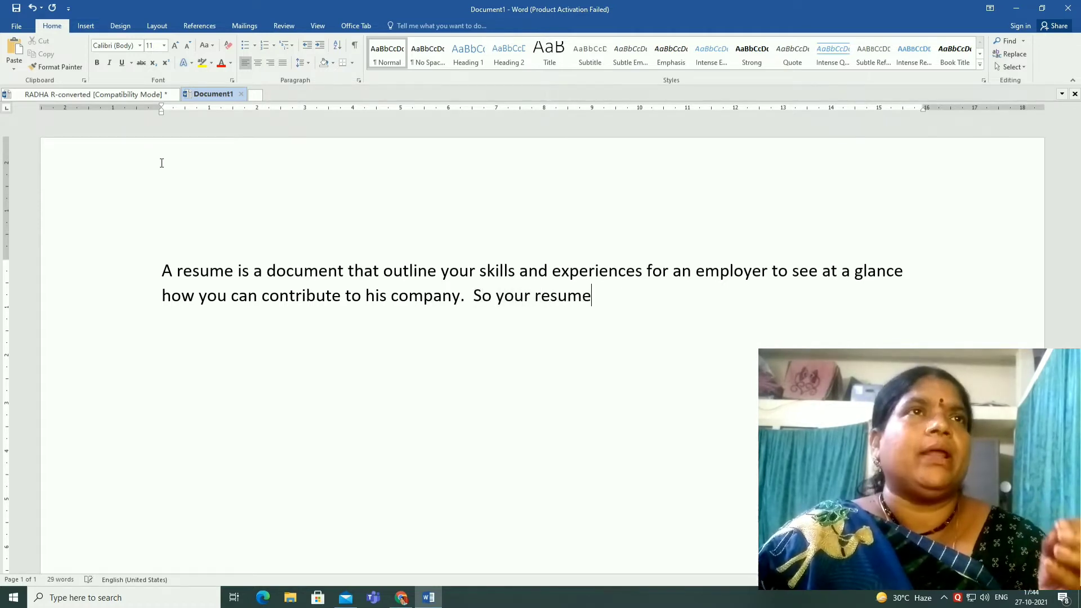
type(" has to sell")
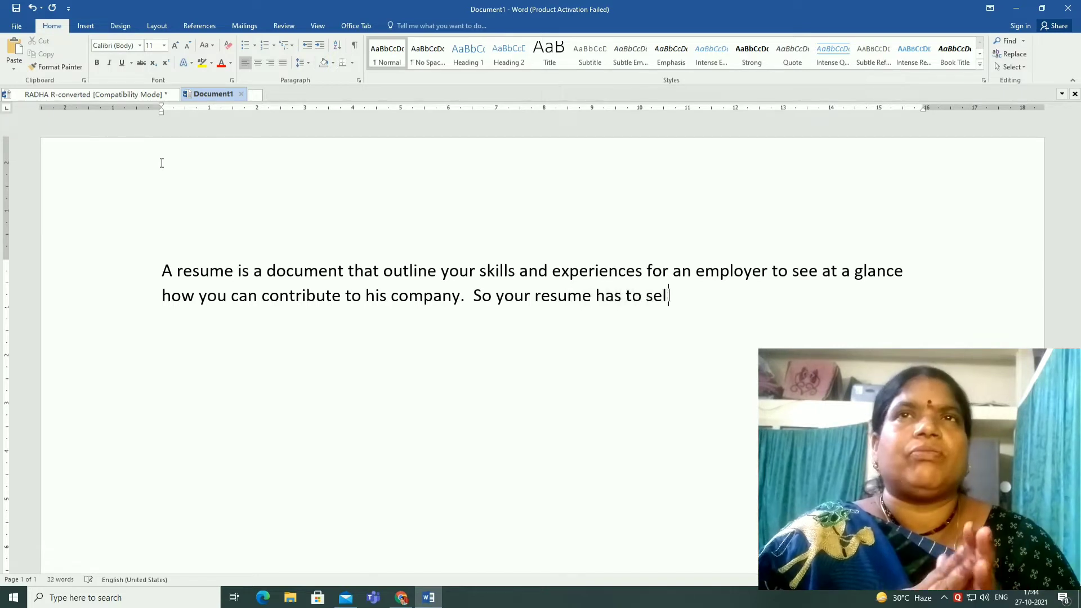
type(" you in sho")
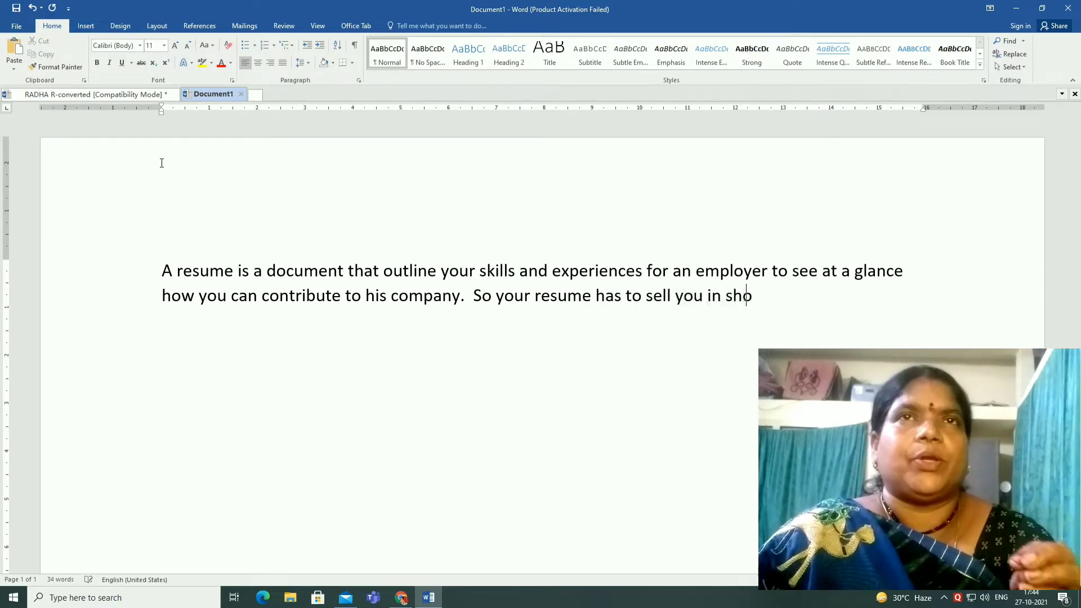
type("rt order.")
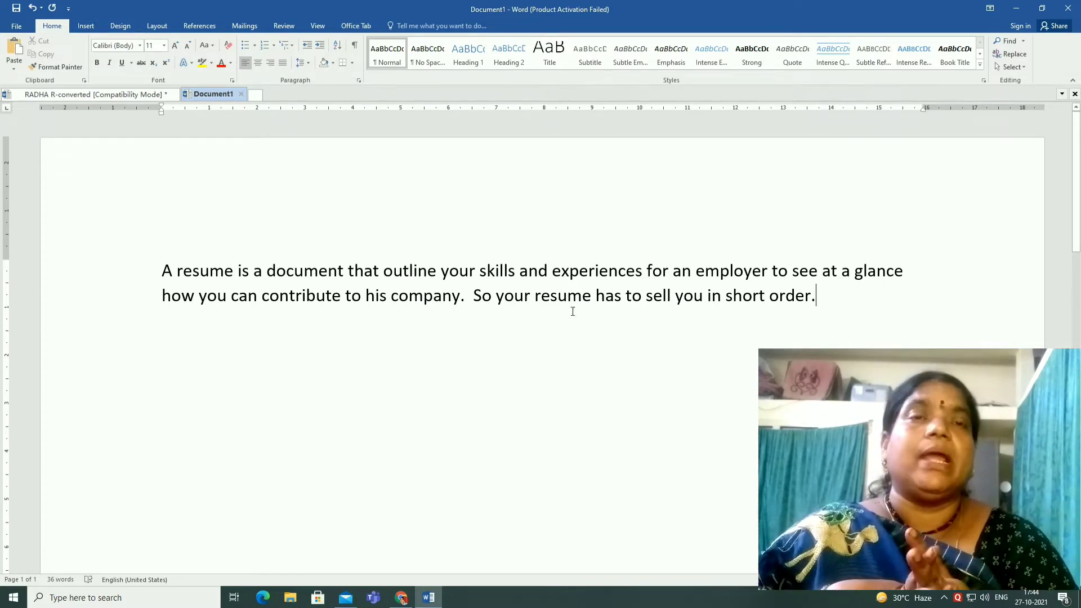
Start a new line below the paragraph with the heading 'Note :'
key("Return")
type("No")
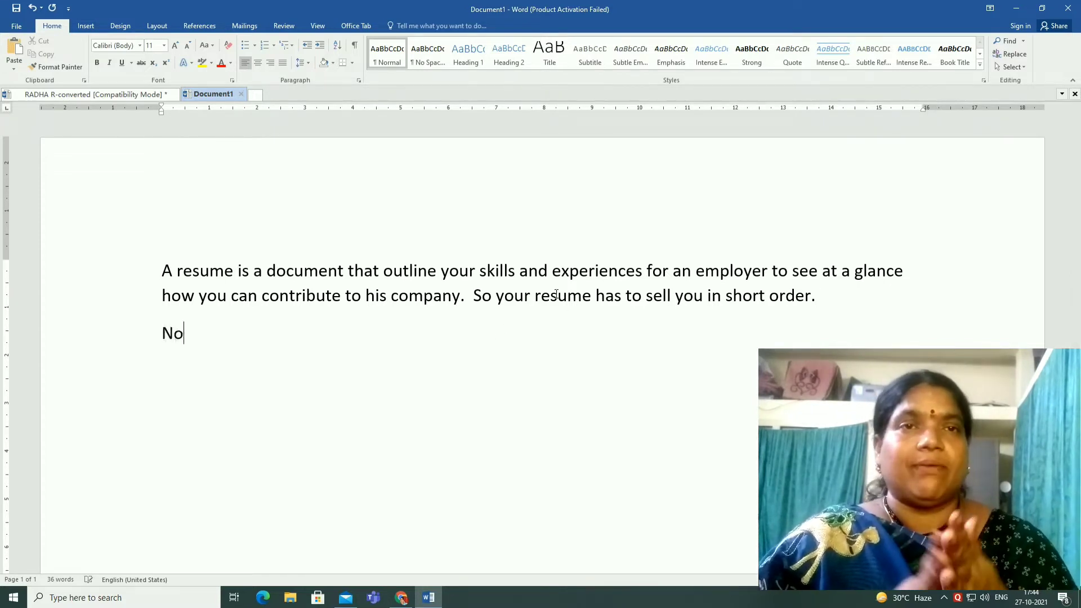
type("te >")
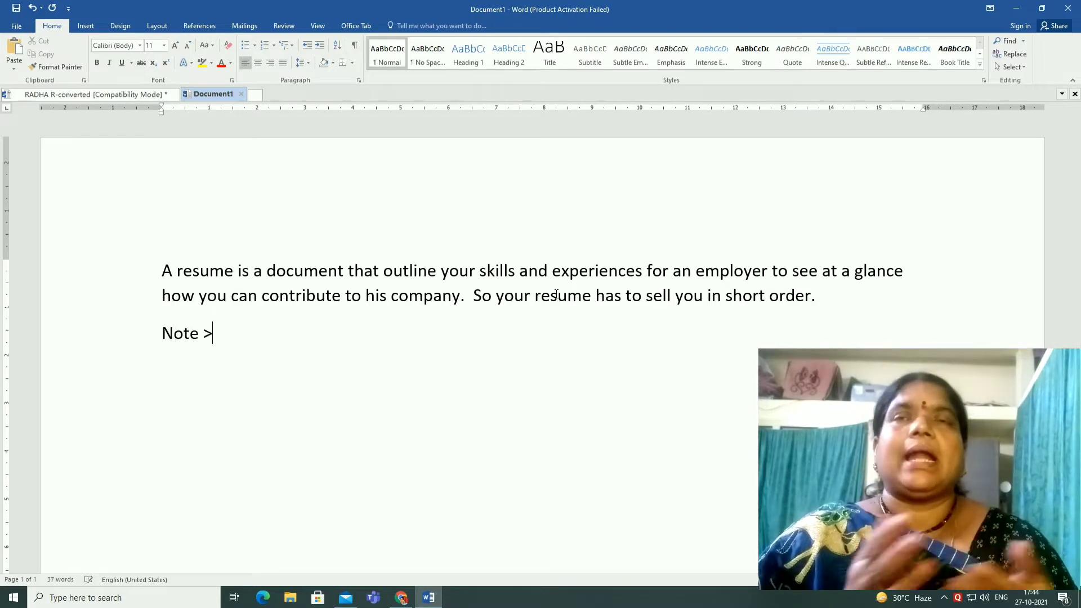
key("BackSpace")
type(":")
key("Return")
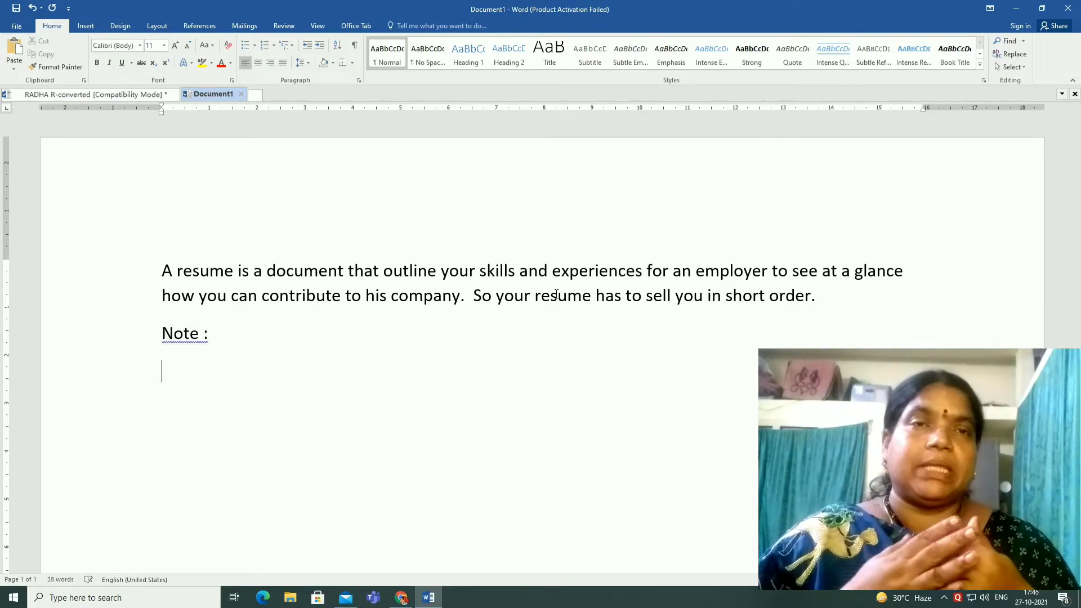
Add the note 'Use quality paper' and start a new line
type("Use ")
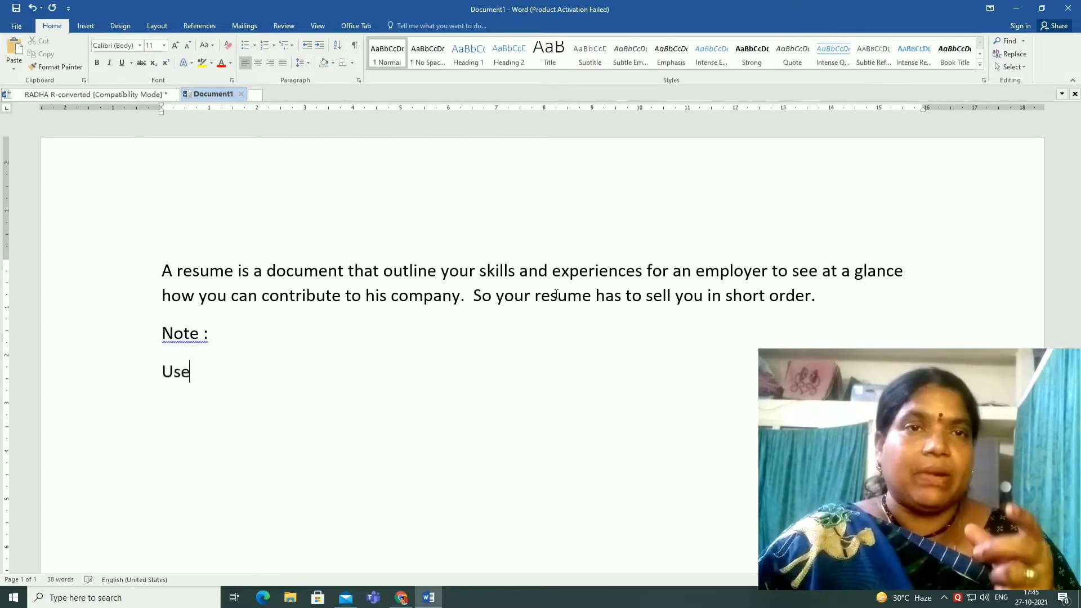
type("quality p")
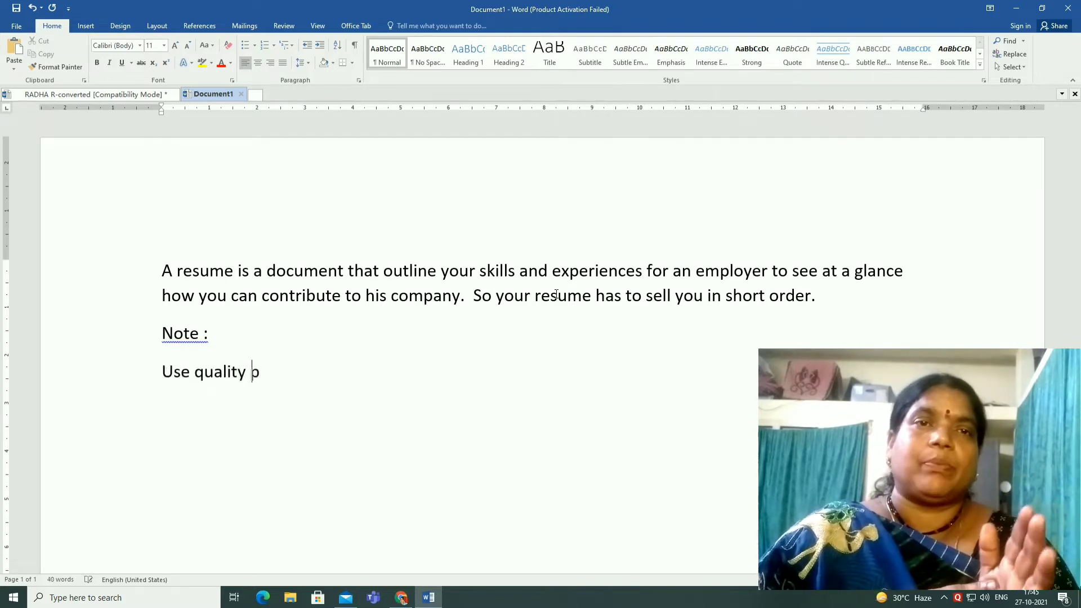
type("aper")
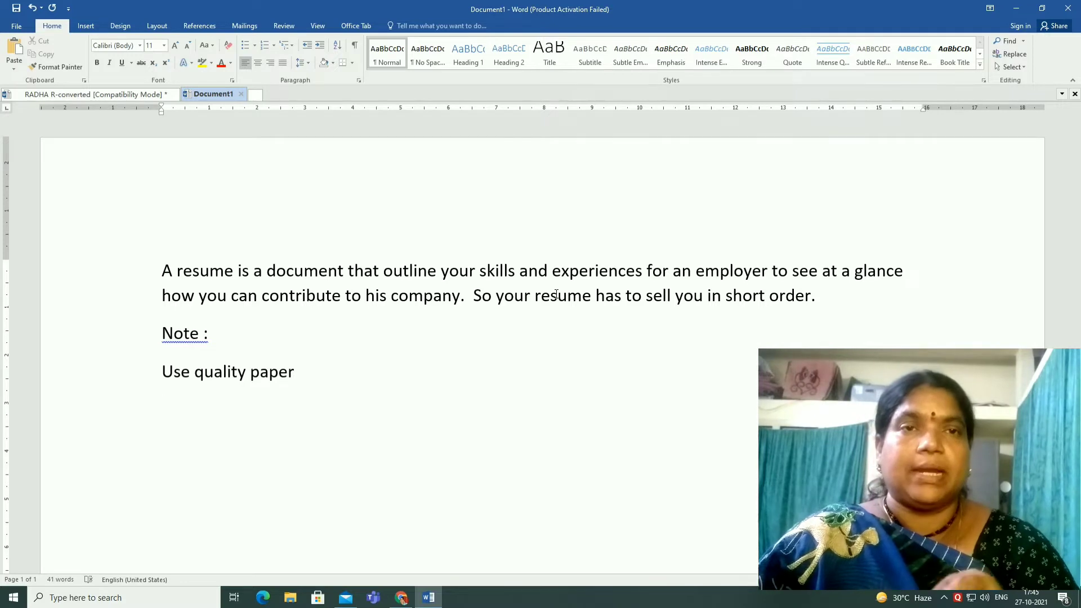
key("Return")
Add the note 'Limit the Contents to two pages'
type("Limi")
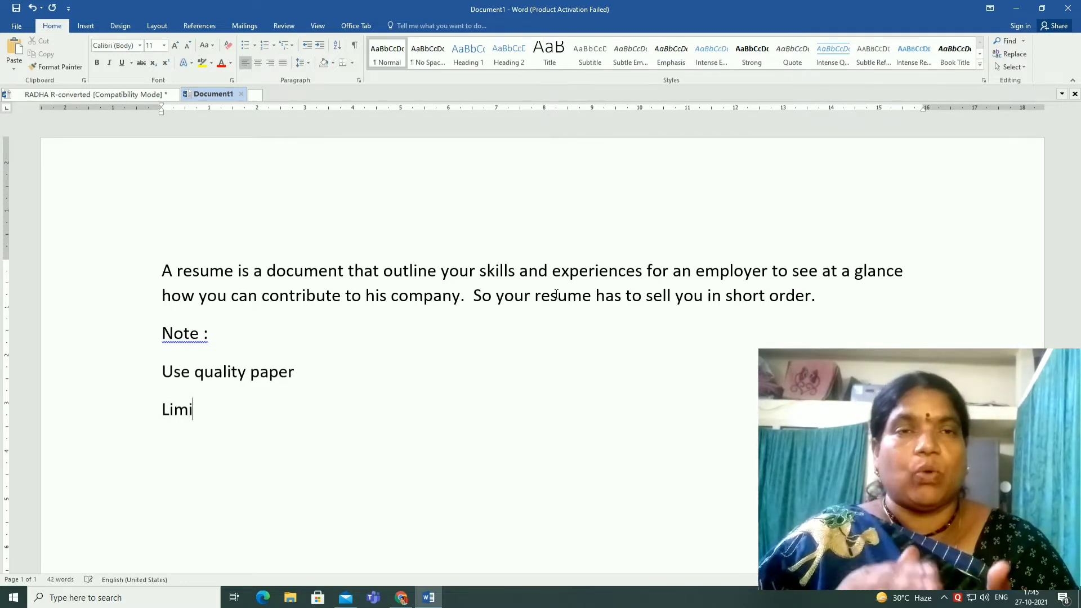
type("t the")
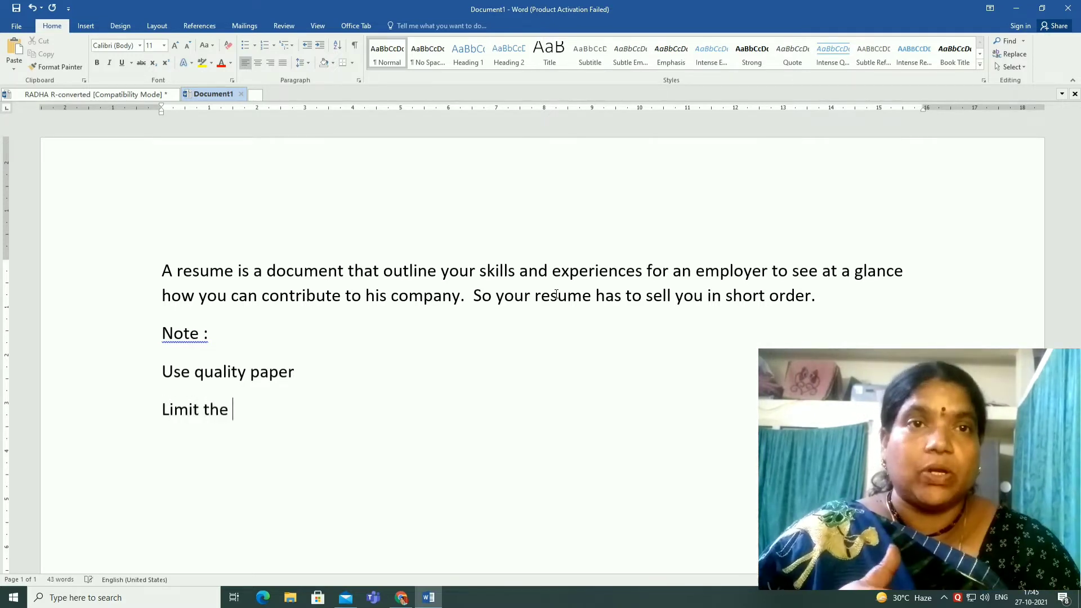
type(" Conten")
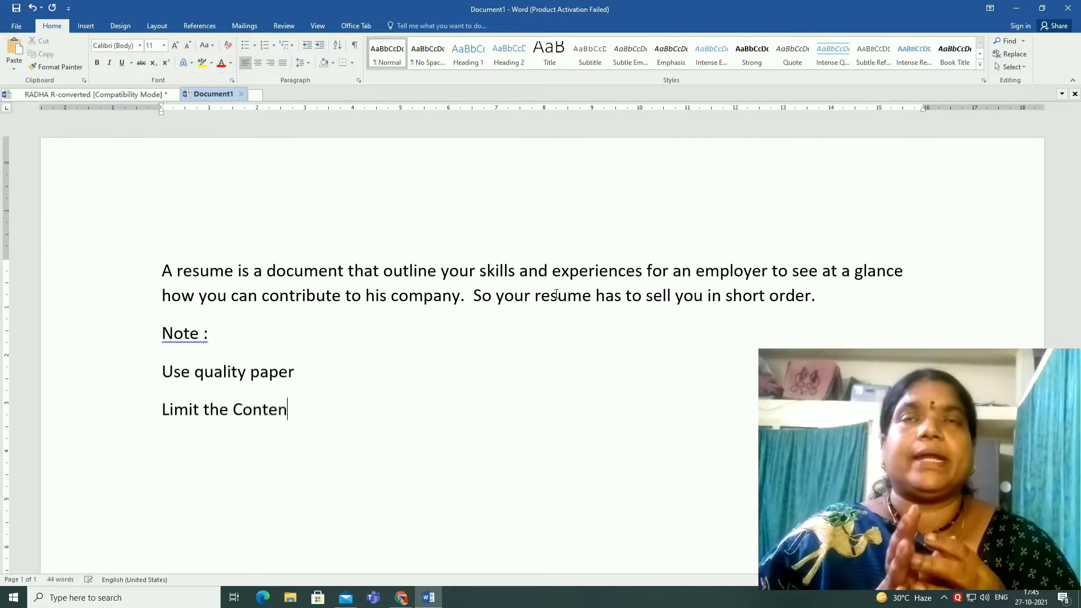
type("ts to two")
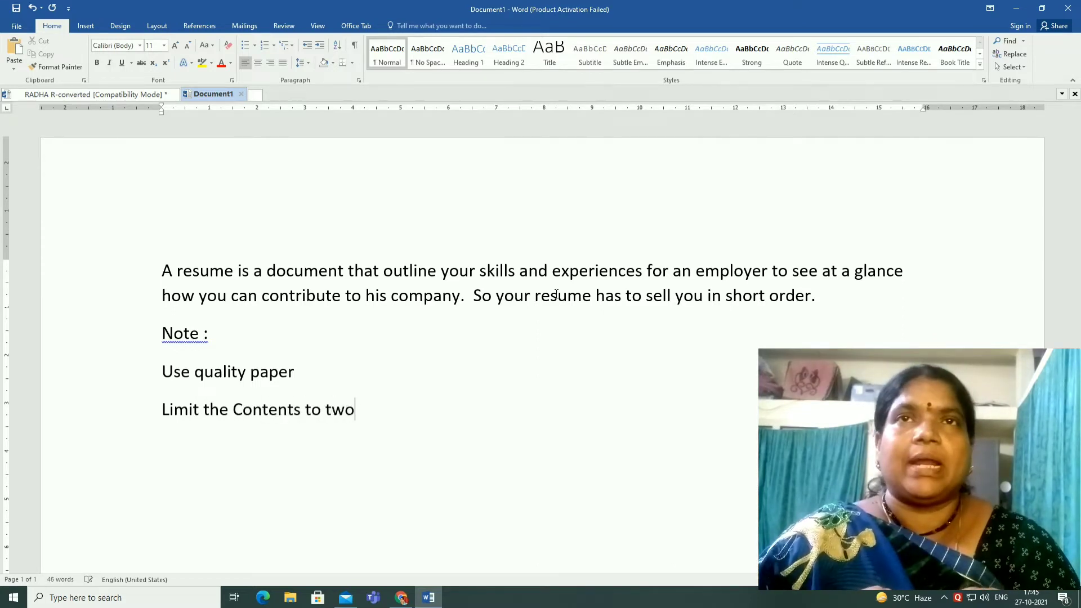
type(" pages")
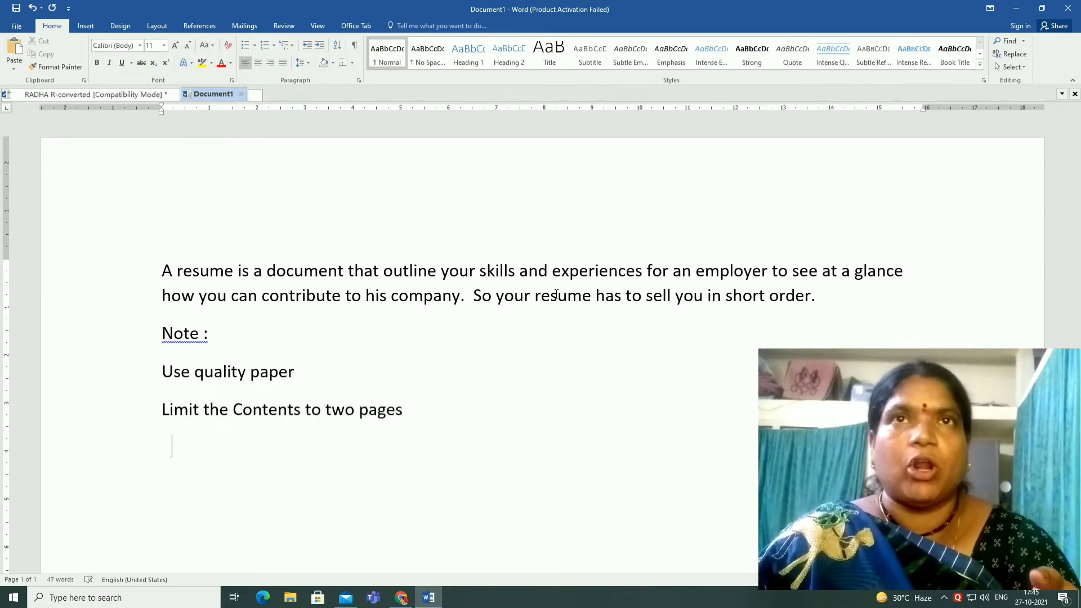
Add the note 'Write only on one side of the page' on the next line
key("BackSpace")
type("Write o")
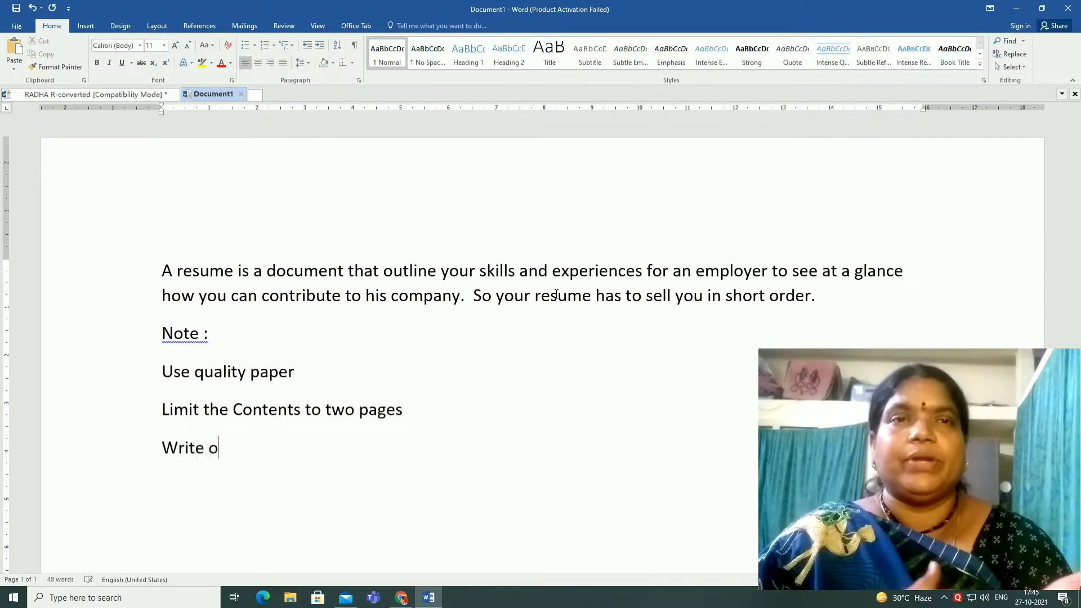
type("nly on one s")
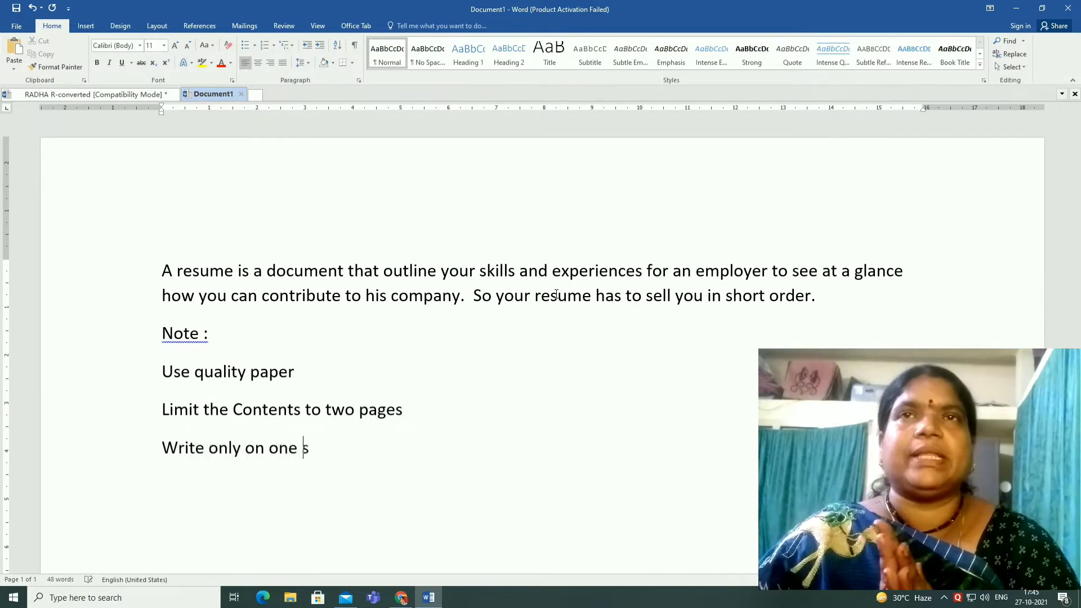
type("ide of the pag")
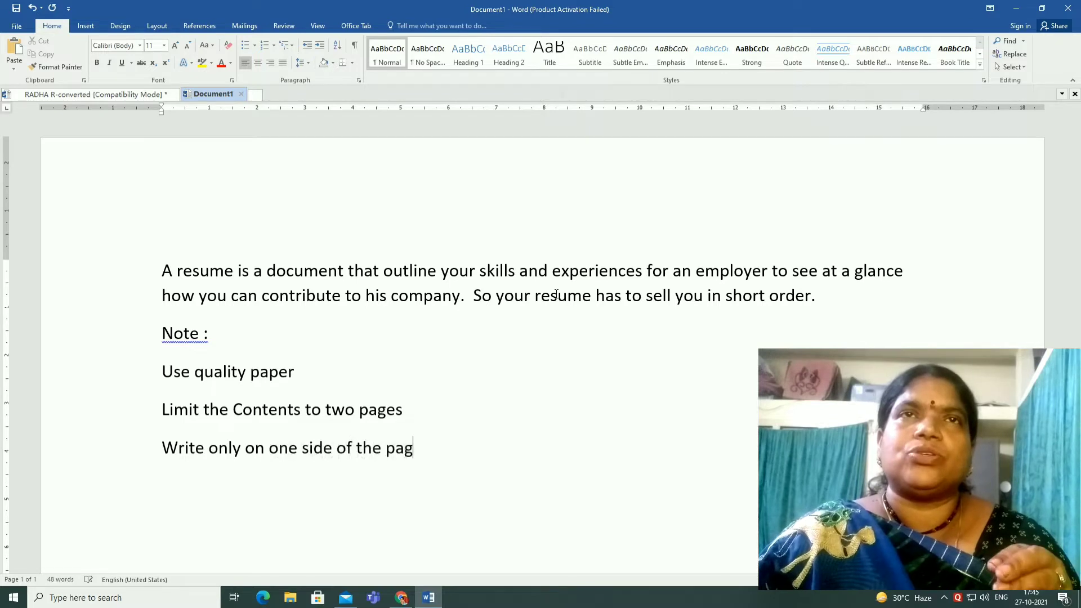
type("e")
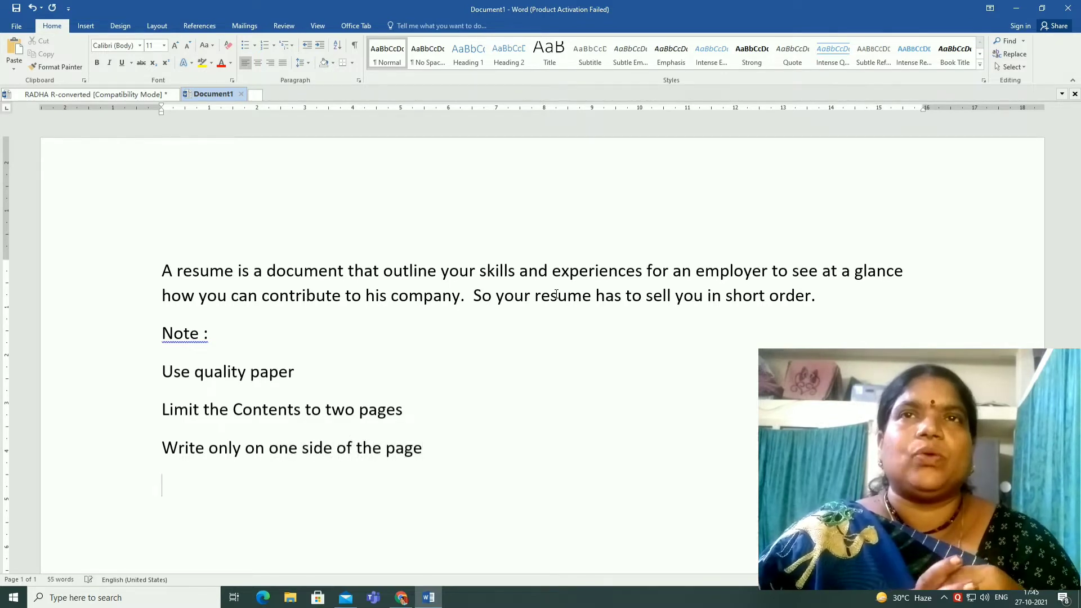
Add the note 'Keep the contents brief and informative' on a new line
key("Return")
type("K")
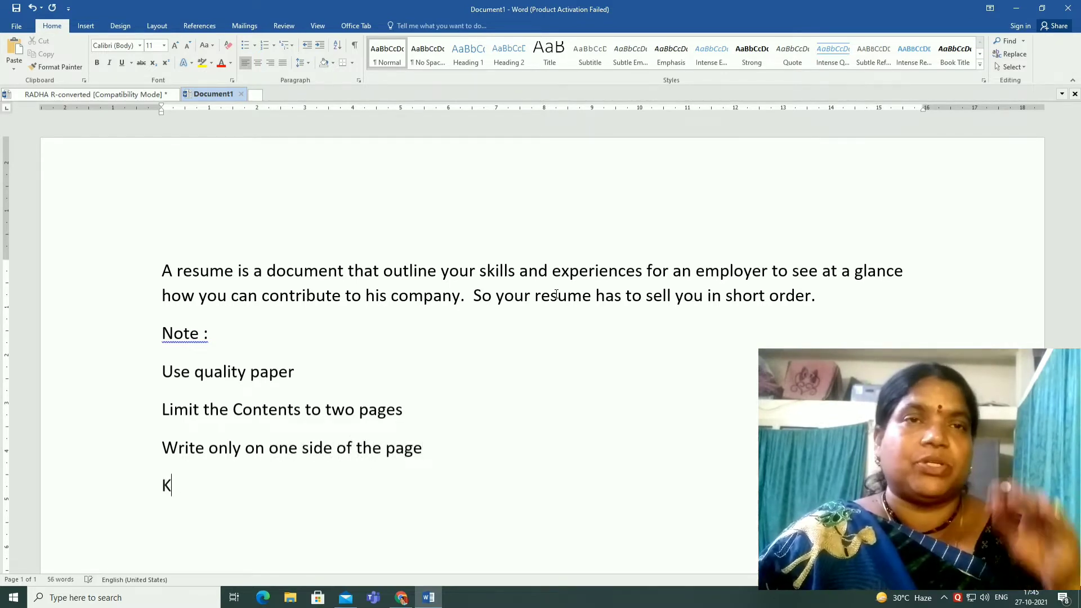
type("eep the c")
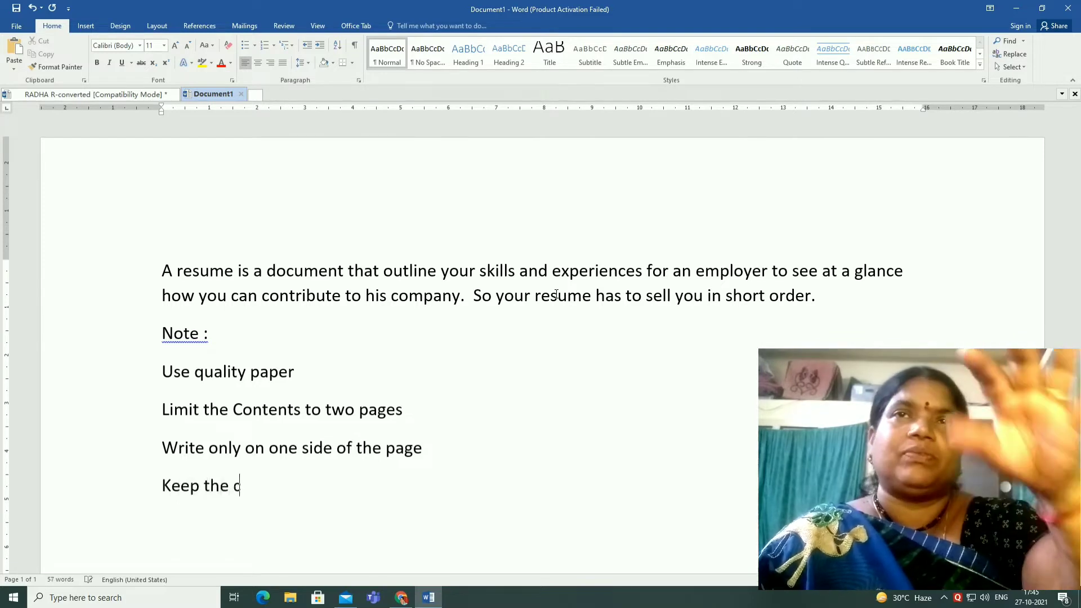
type("ontents bri")
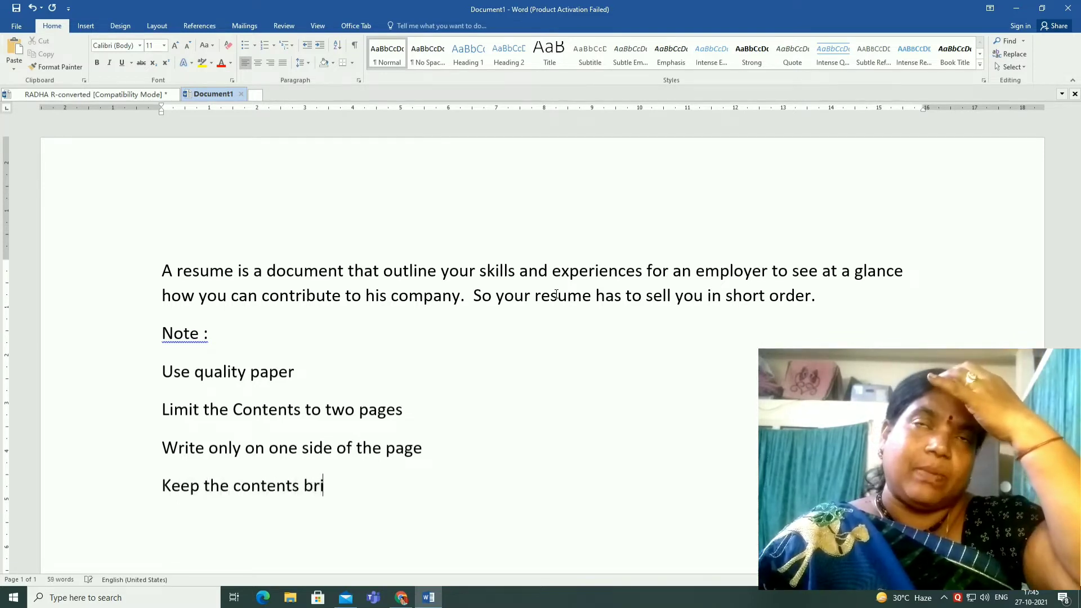
type("ef and informative")
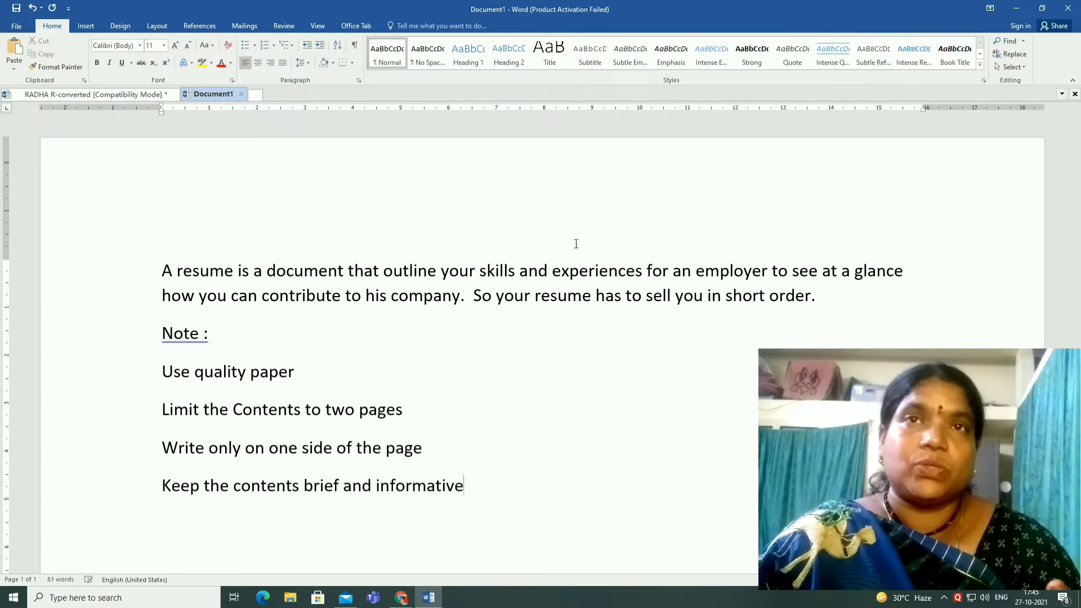
Format the four note lines as a list with the four-diamond bullet and start a new empty bullet below them
left_click_drag(163, 371, 461, 482)
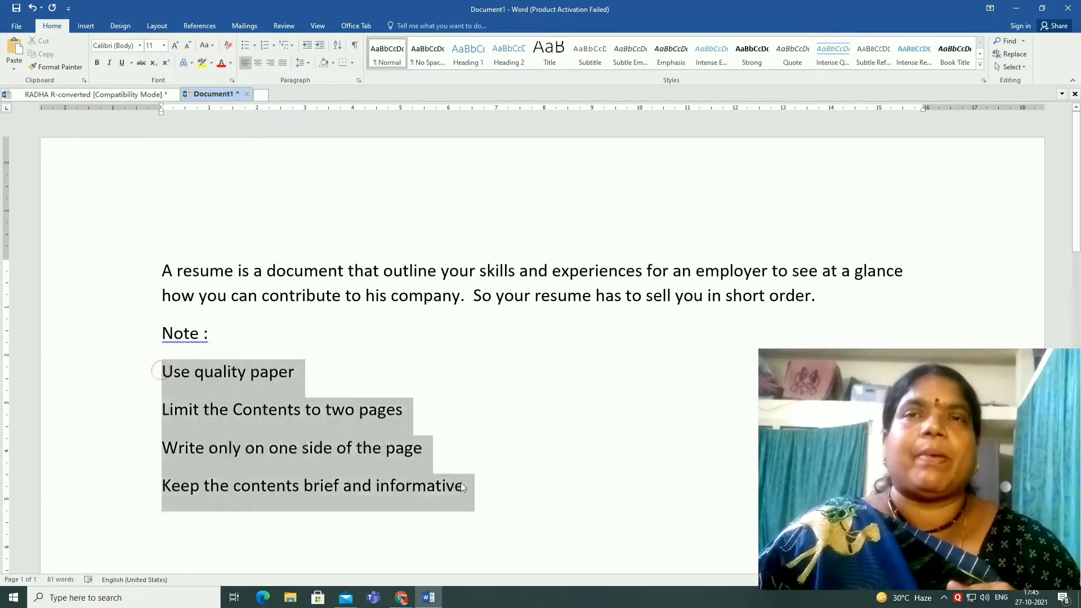
left_click(273, 46)
left_click(255, 46)
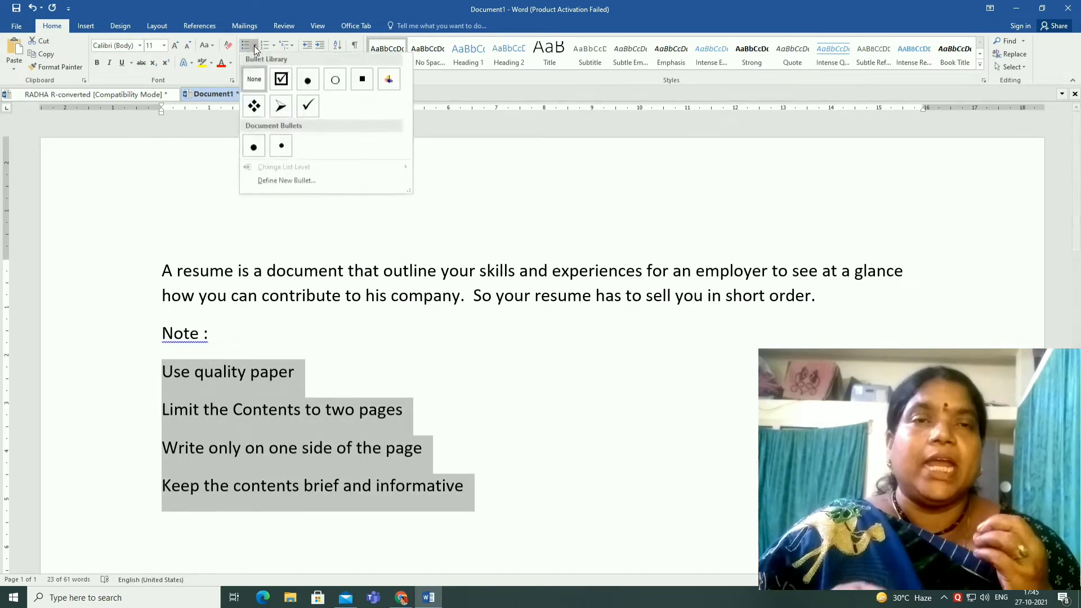
left_click(252, 109)
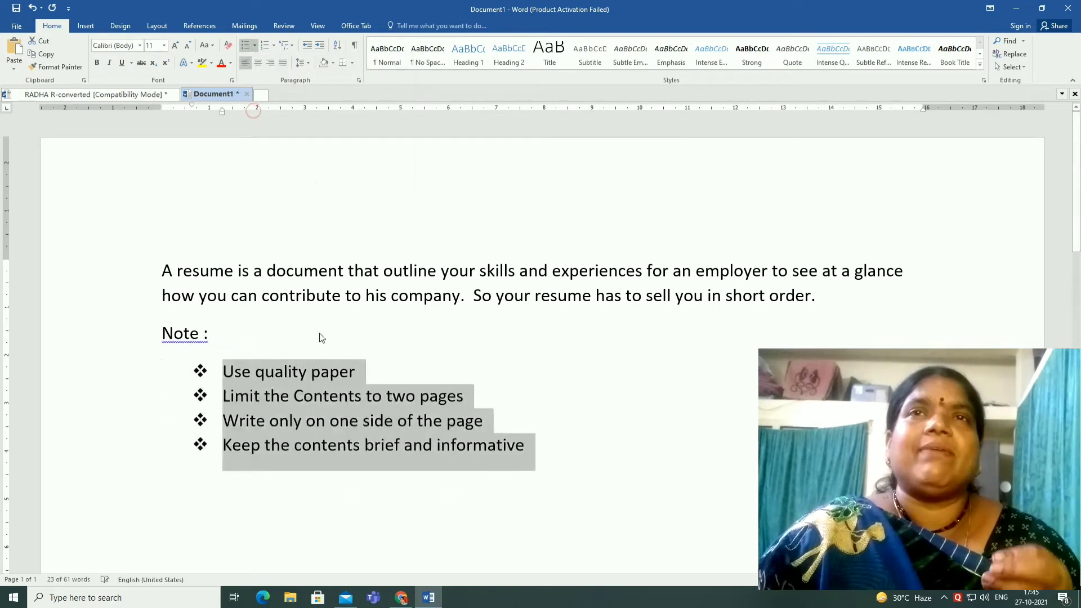
left_click(556, 448)
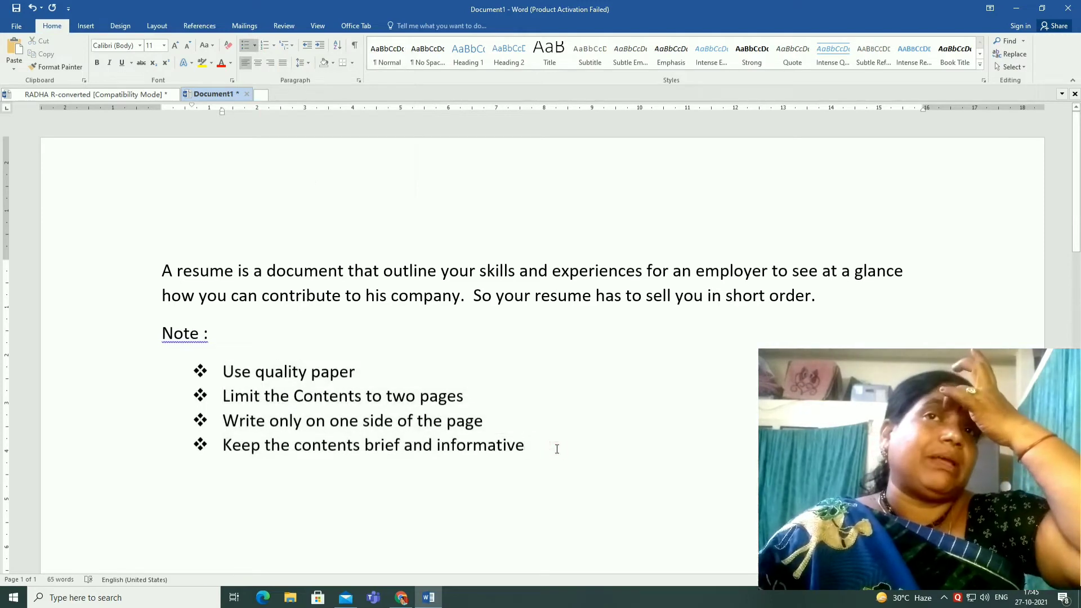
key("Return")
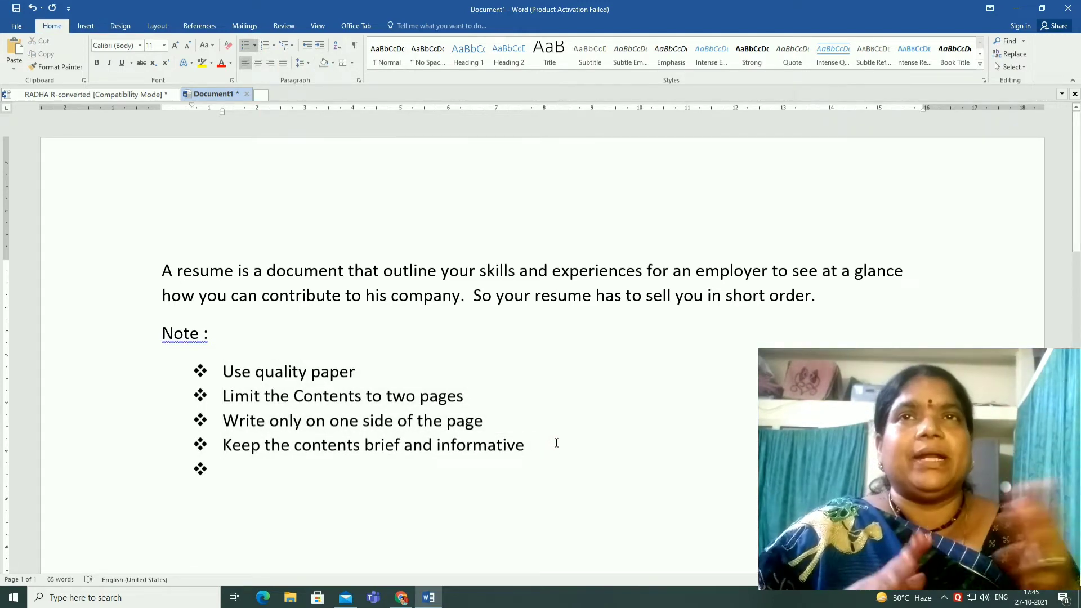
Preview the resume document's print layout, then return to the new document
left_click(433, 600)
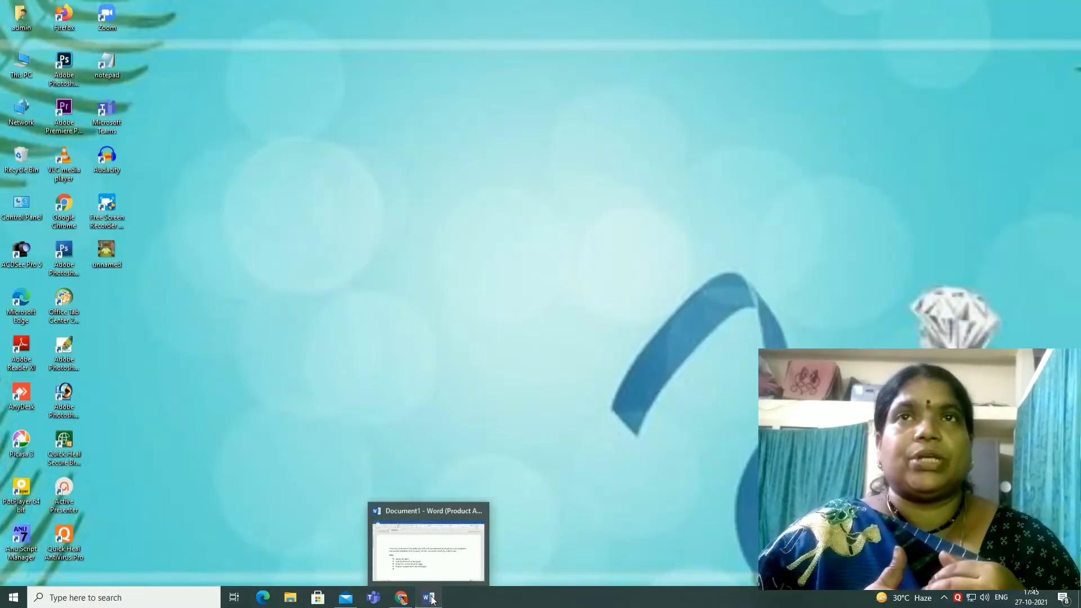
left_click(432, 601)
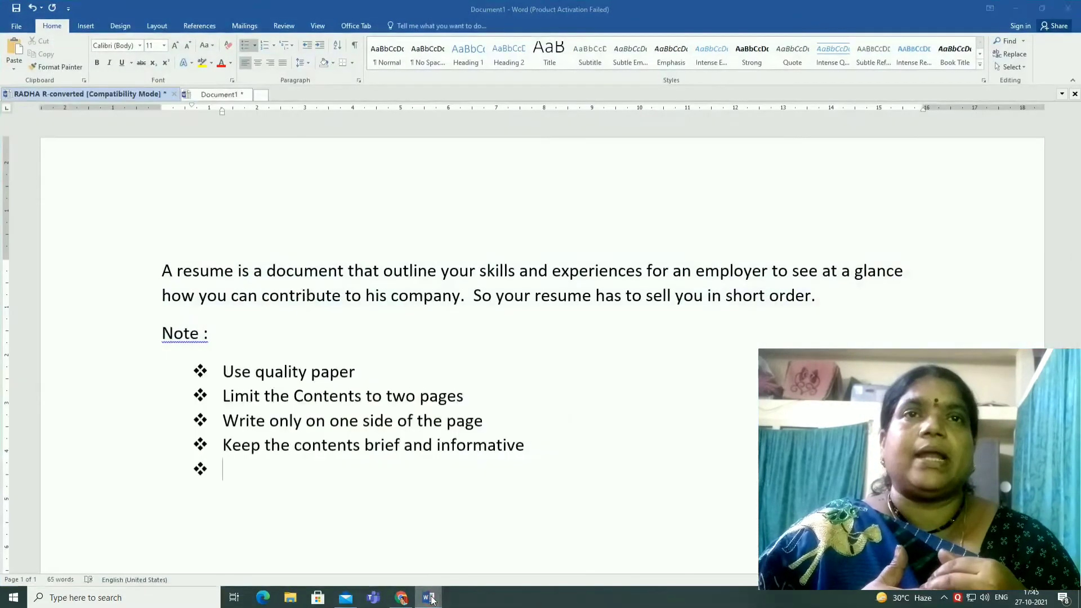
left_click(134, 94)
left_click(515, 321)
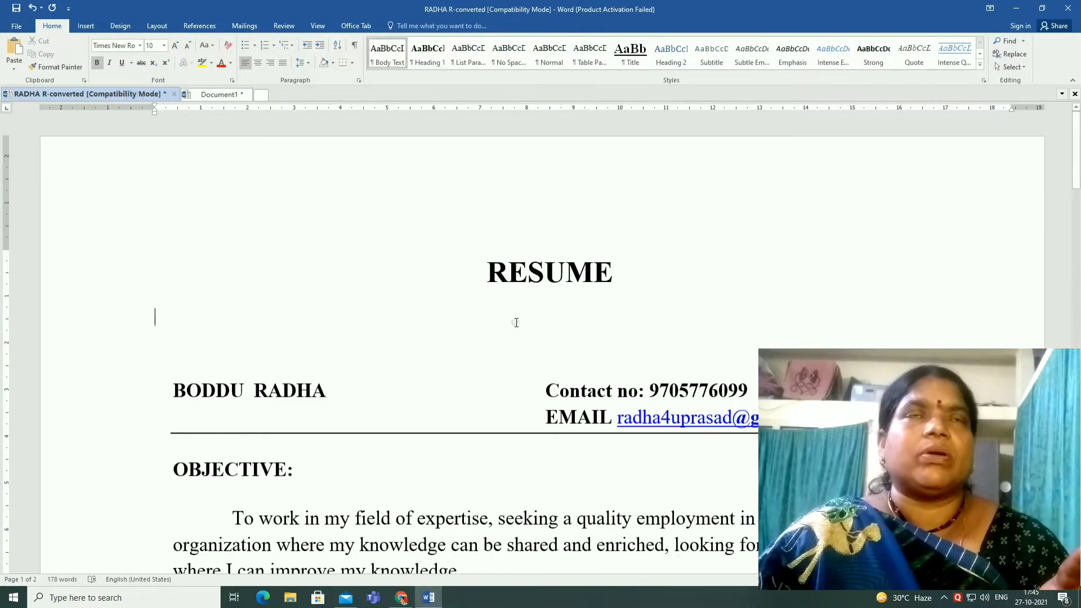
key("ctrl+p")
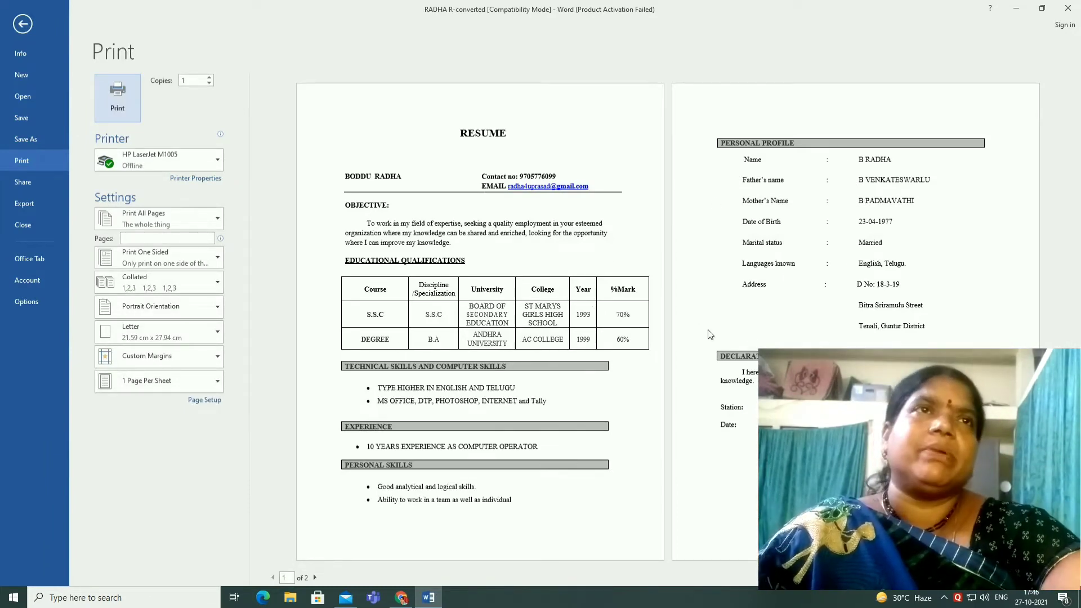
key("alt+Tab")
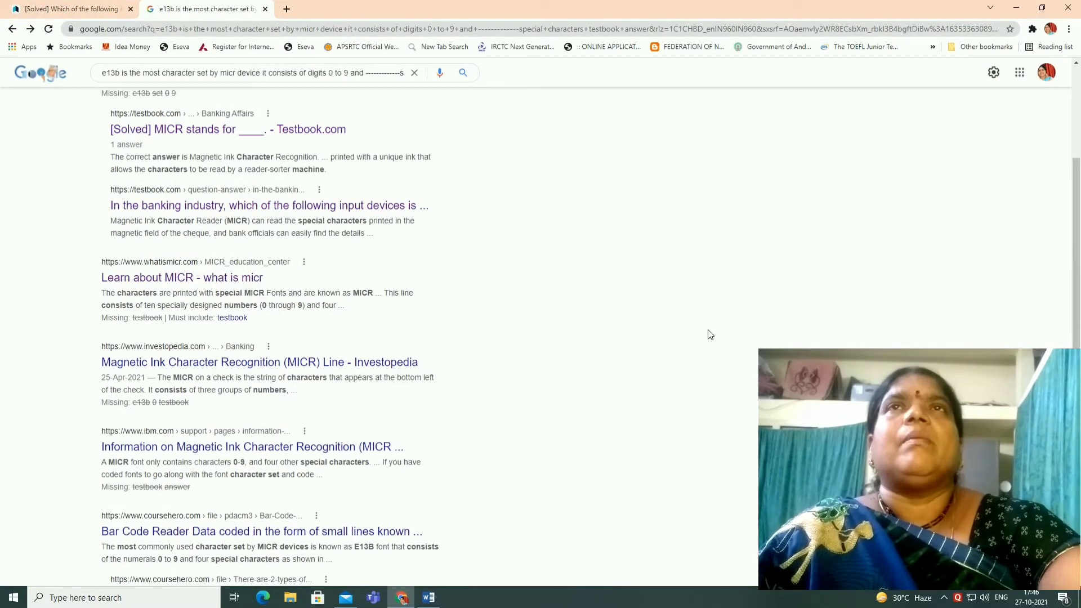
key("alt+Tab")
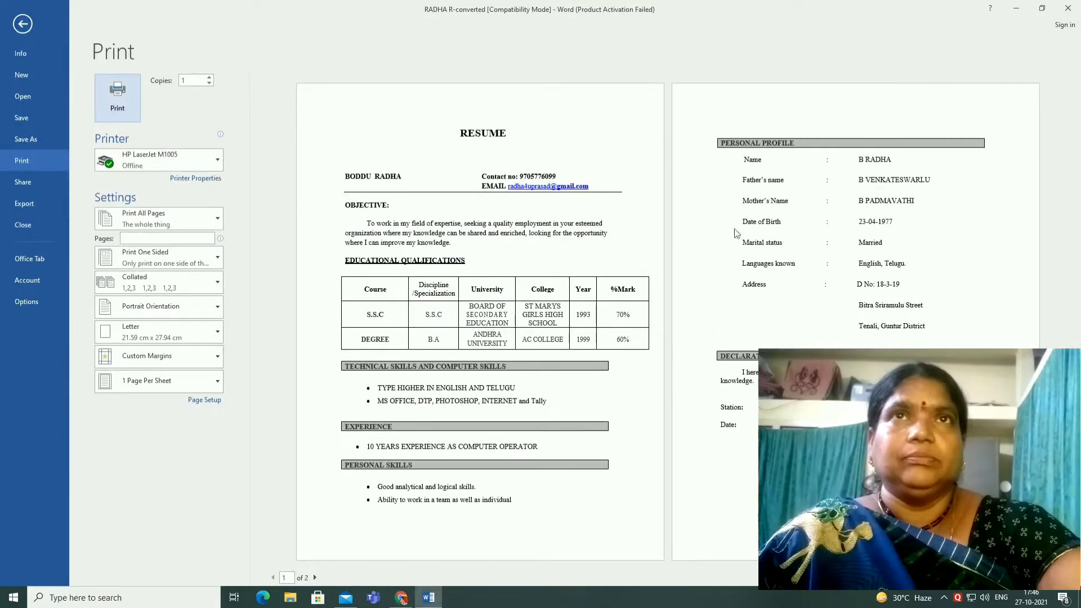
left_click(22, 23)
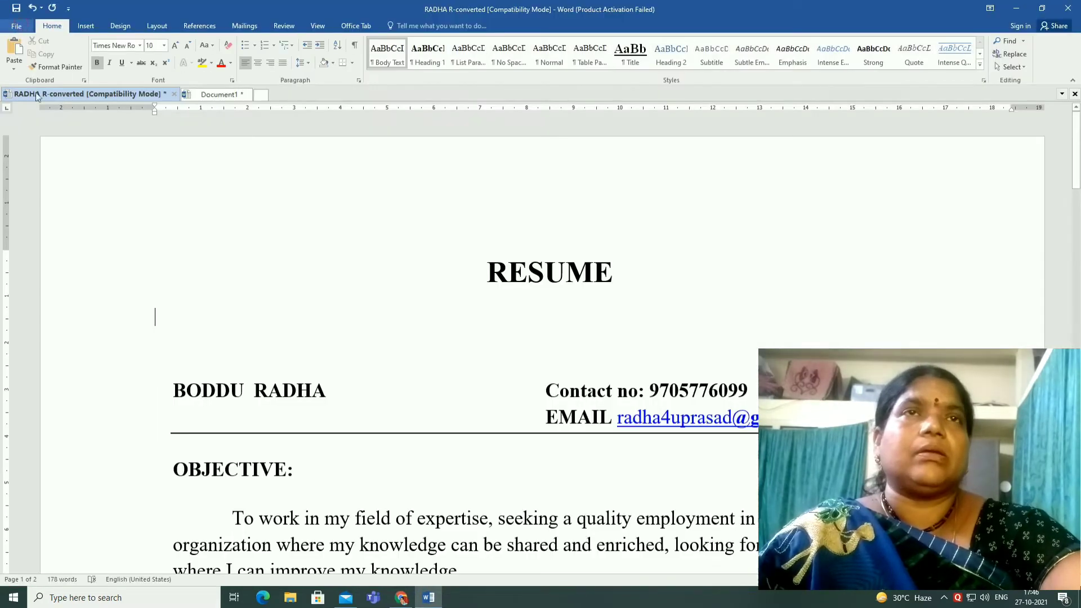
left_click(439, 332)
left_click(215, 96)
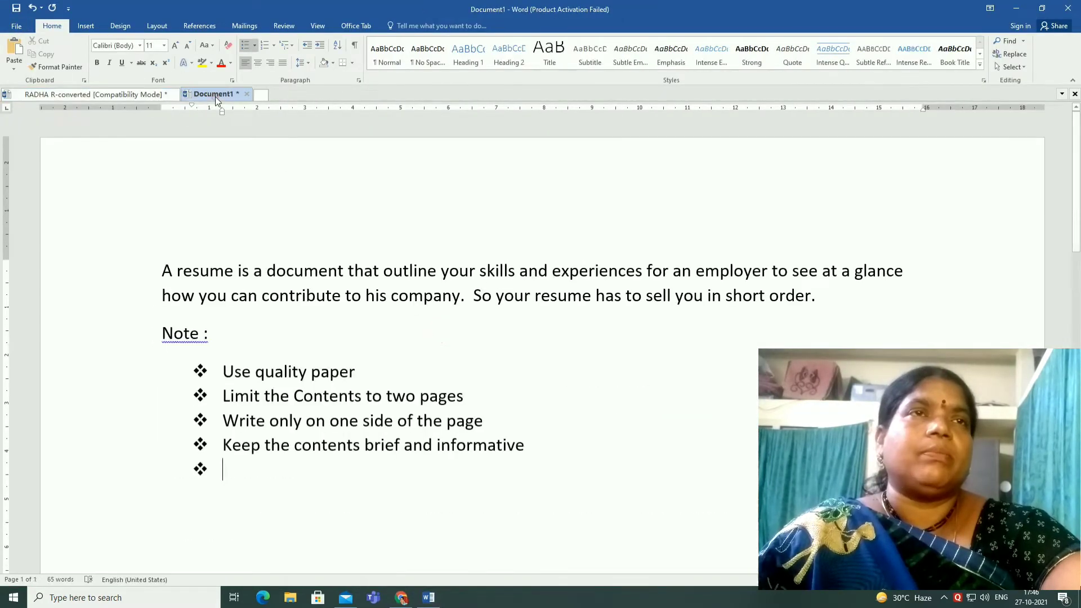
Save the new document in the RADHA folder under its suggested file name
left_click(17, 26)
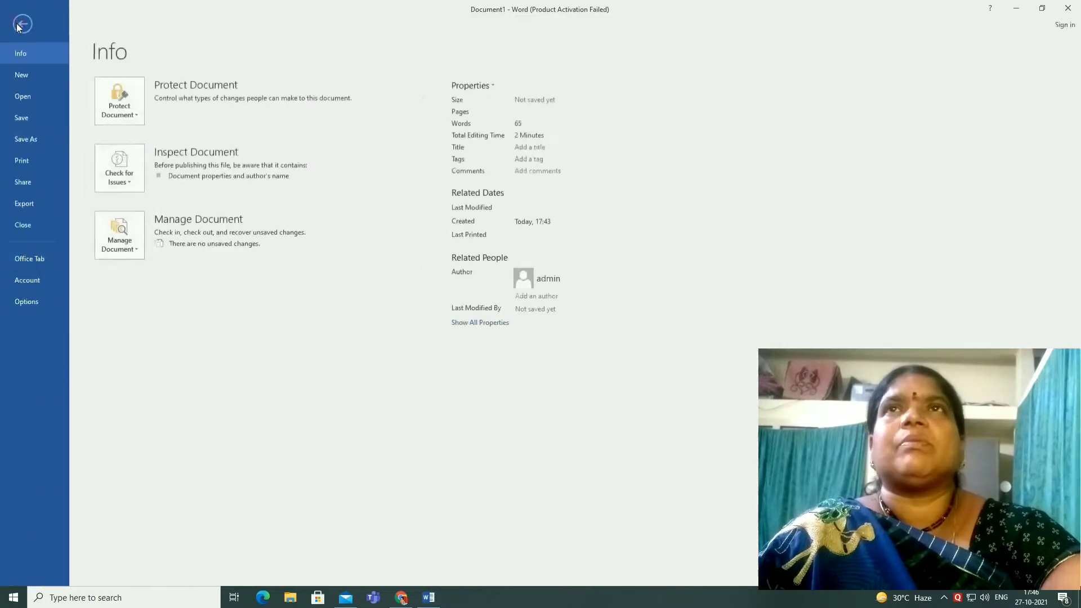
left_click(32, 118)
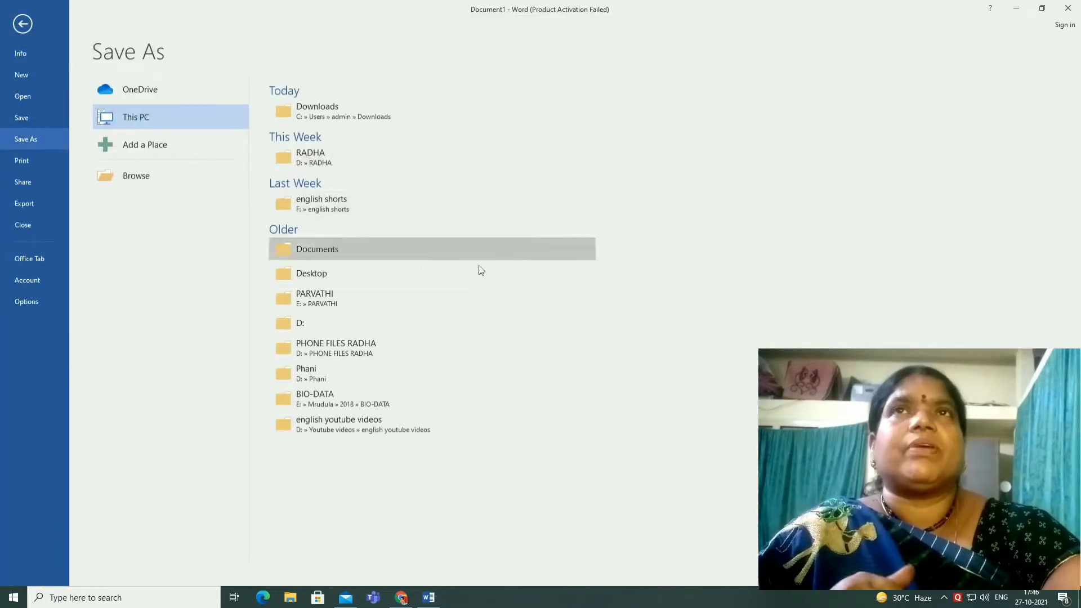
left_click(338, 161)
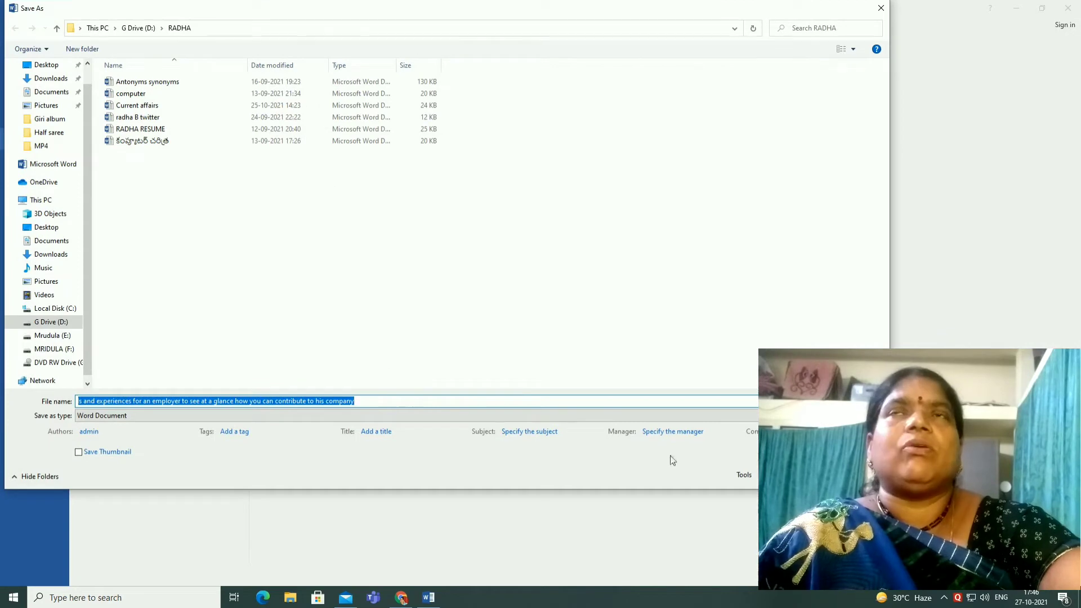
key("Return")
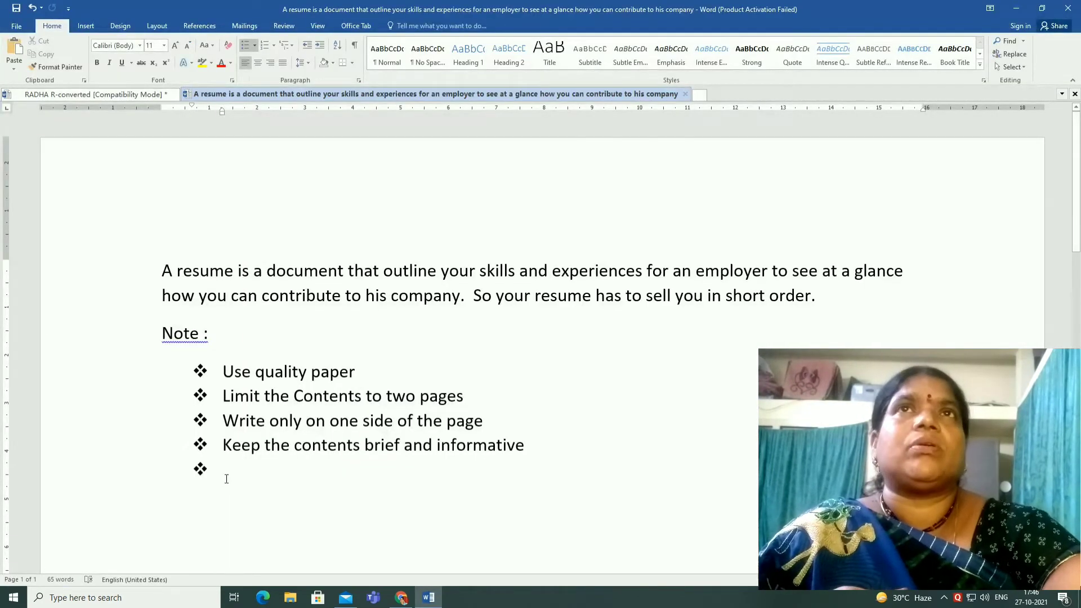
Remove the bullet from the empty line below the four notes
left_click(246, 45)
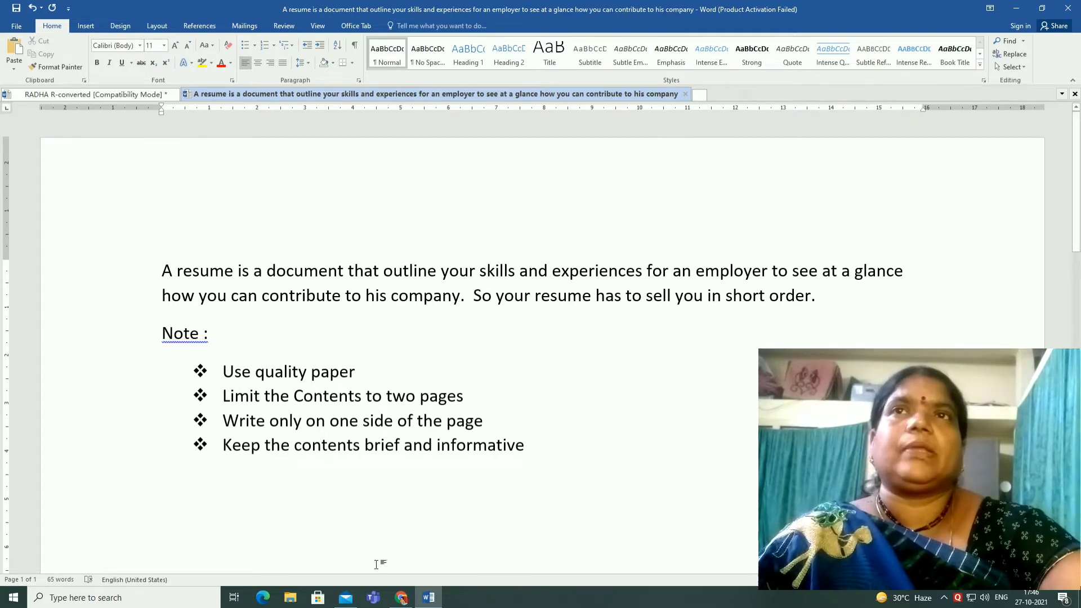
left_click(429, 602)
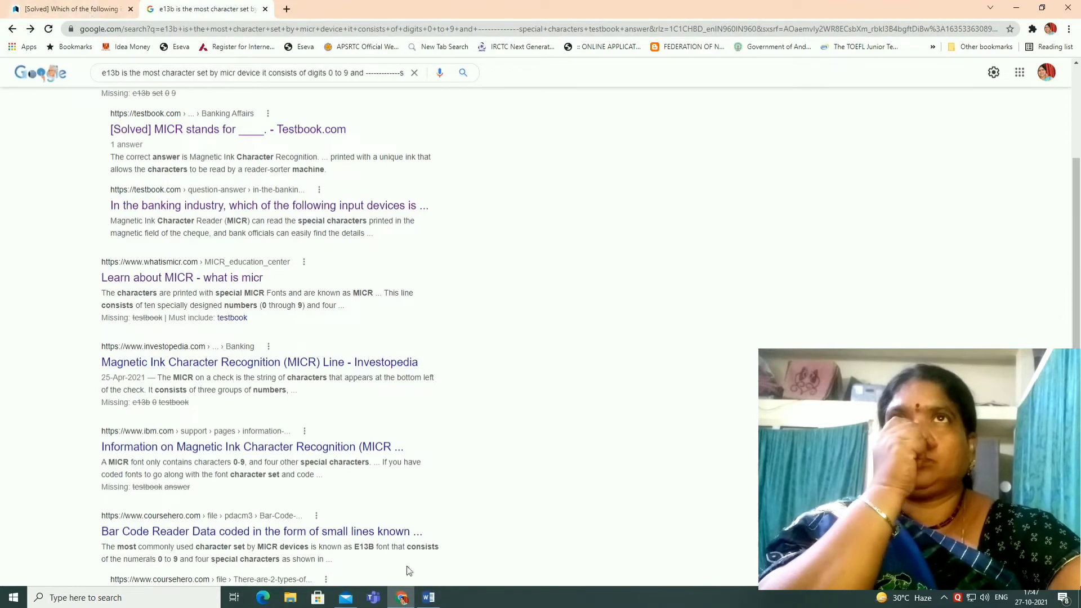
left_click(429, 597)
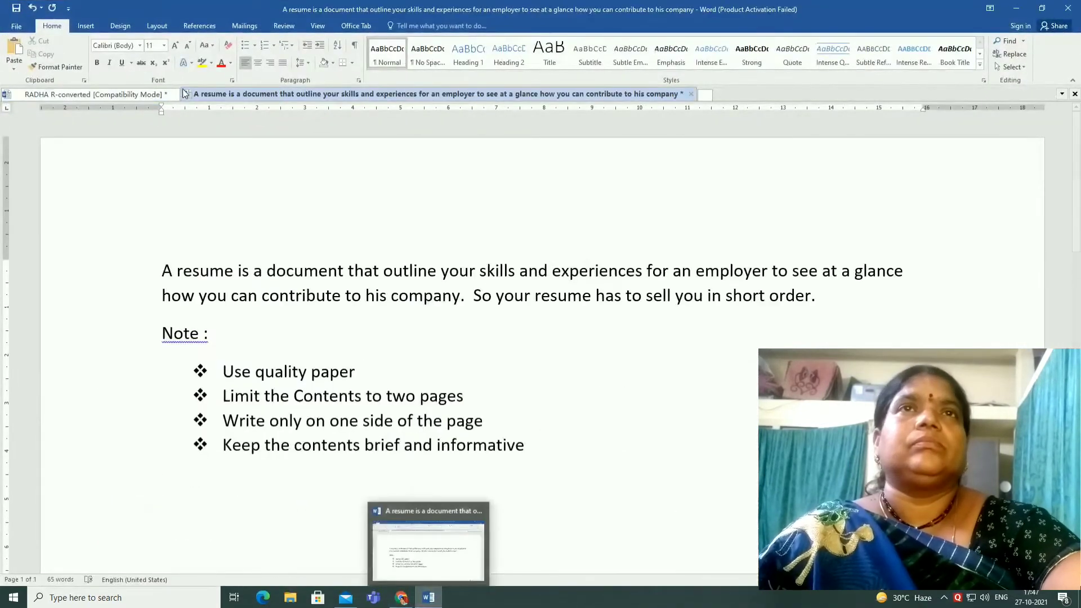
Switch to the RADHA-converted resume and move the EDUCATIONAL QUALIFICATIONS heading's indent further left
left_click(140, 94)
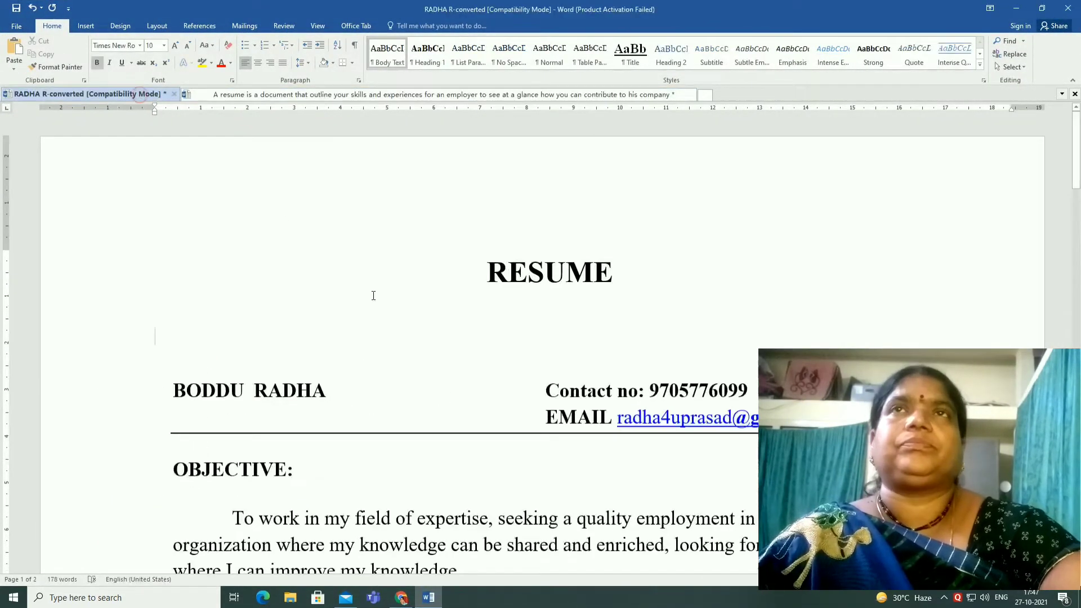
left_click(331, 389)
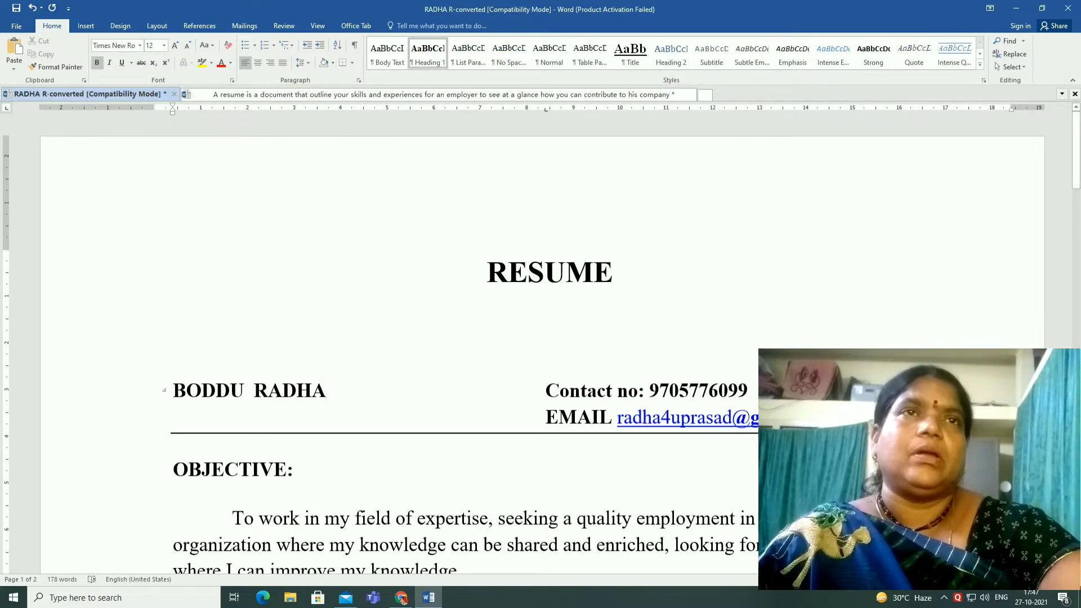
scroll(755, 440, "down", 3)
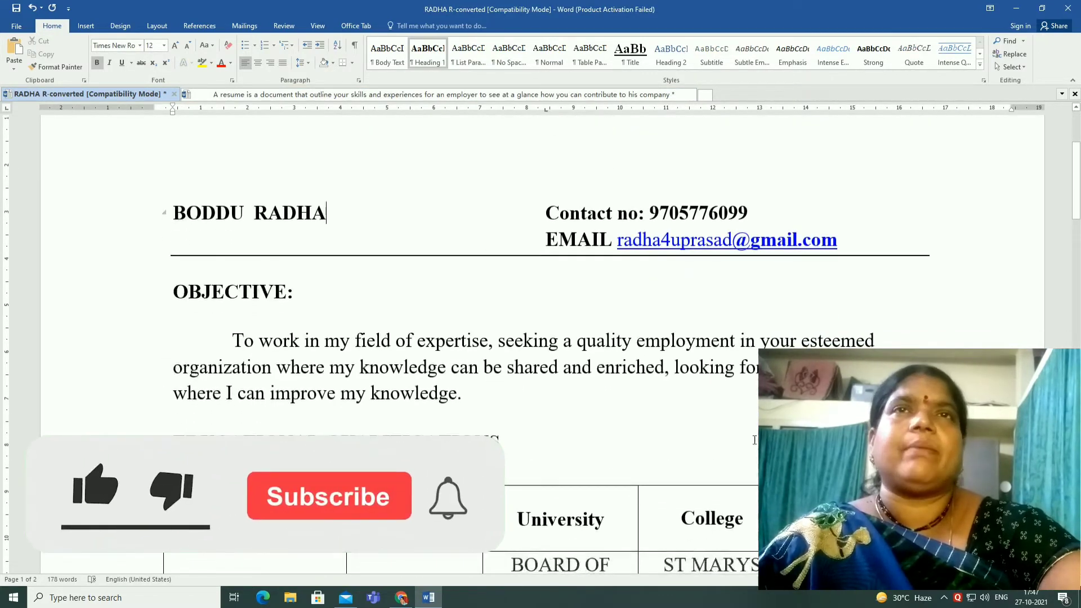
left_click(517, 446)
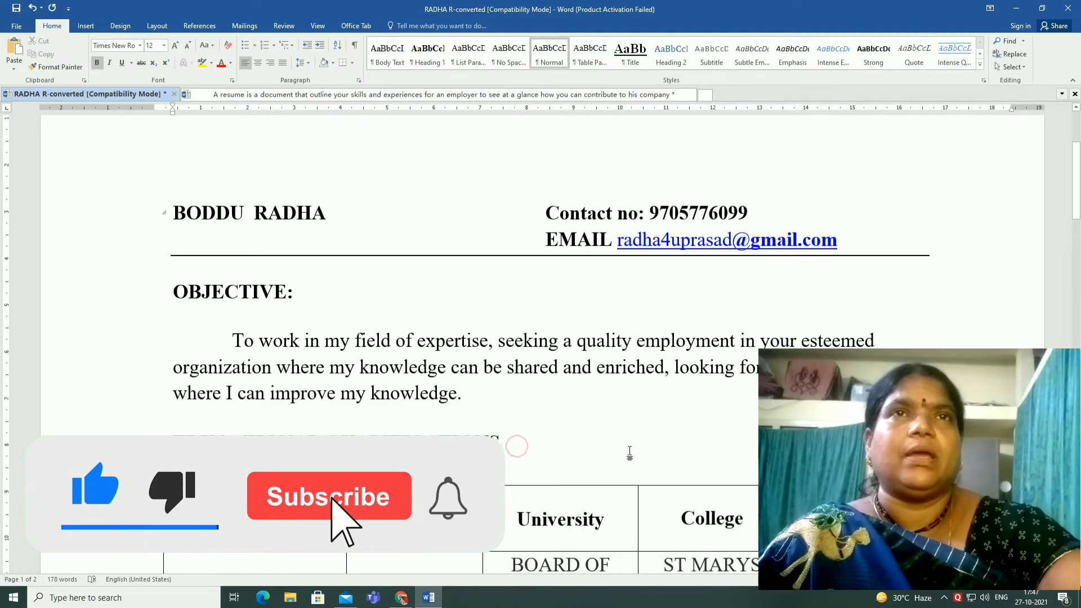
scroll(629, 452, "down", 3)
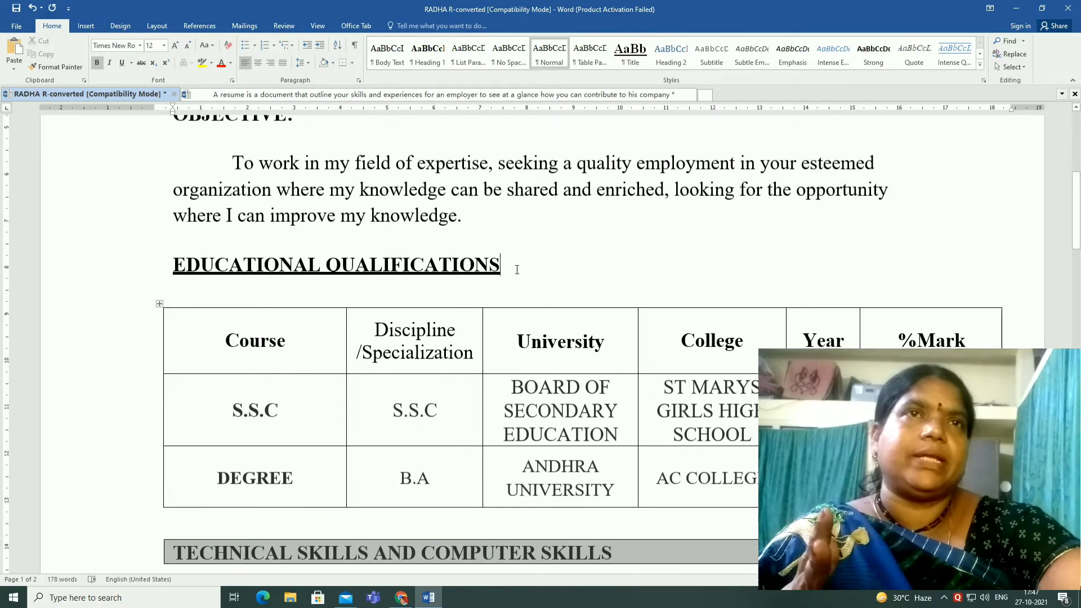
left_click_drag(517, 270, 195, 266)
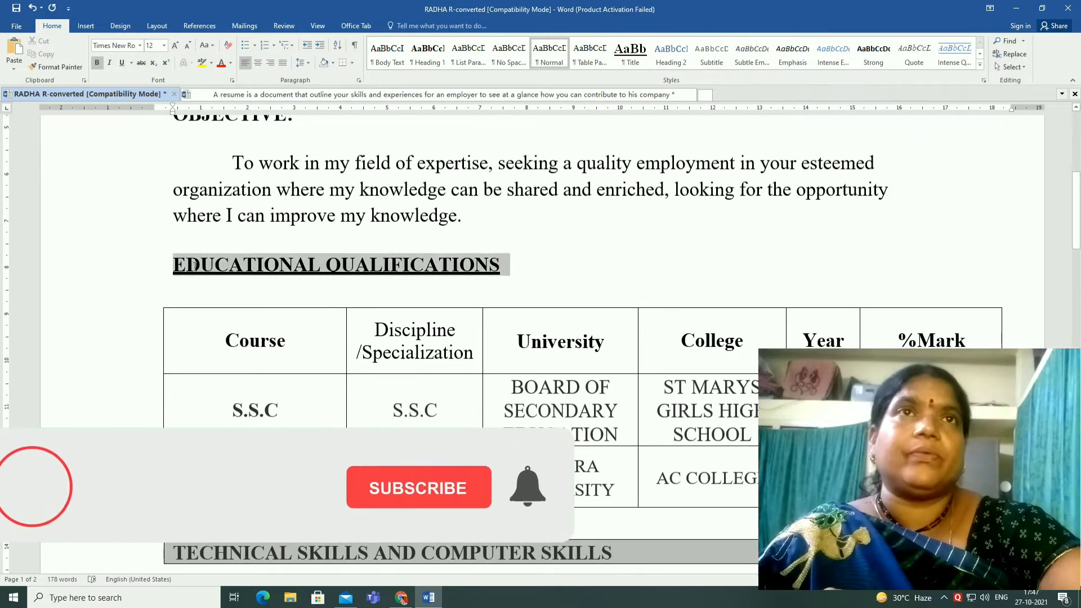
left_click_drag(173, 114, 157, 117)
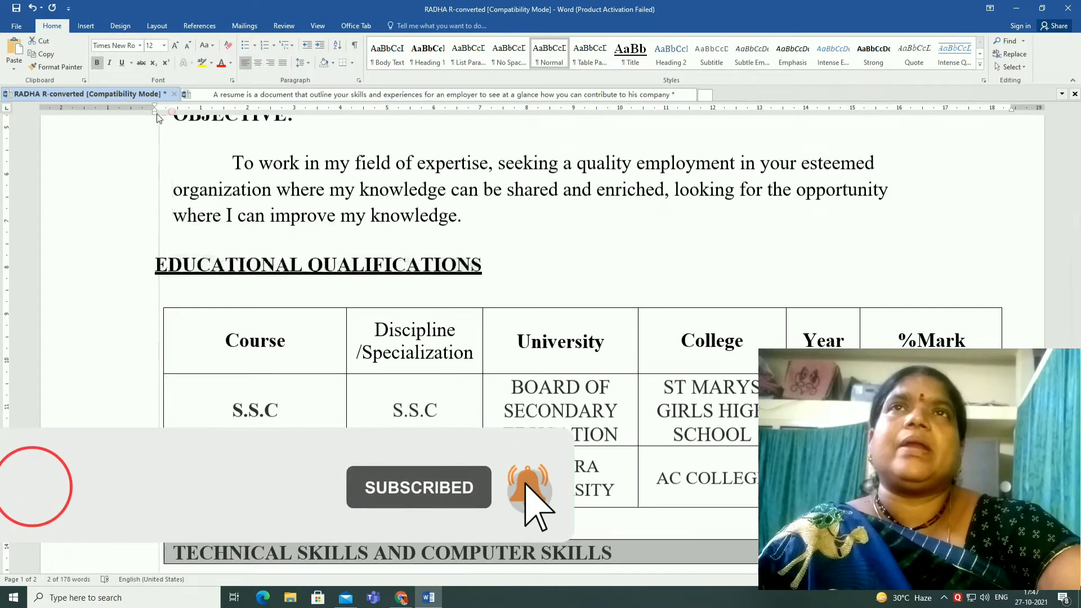
Remove the underline from the EDUCATIONAL QUALIFICATIONS heading
scroll(321, 298, "down", 5)
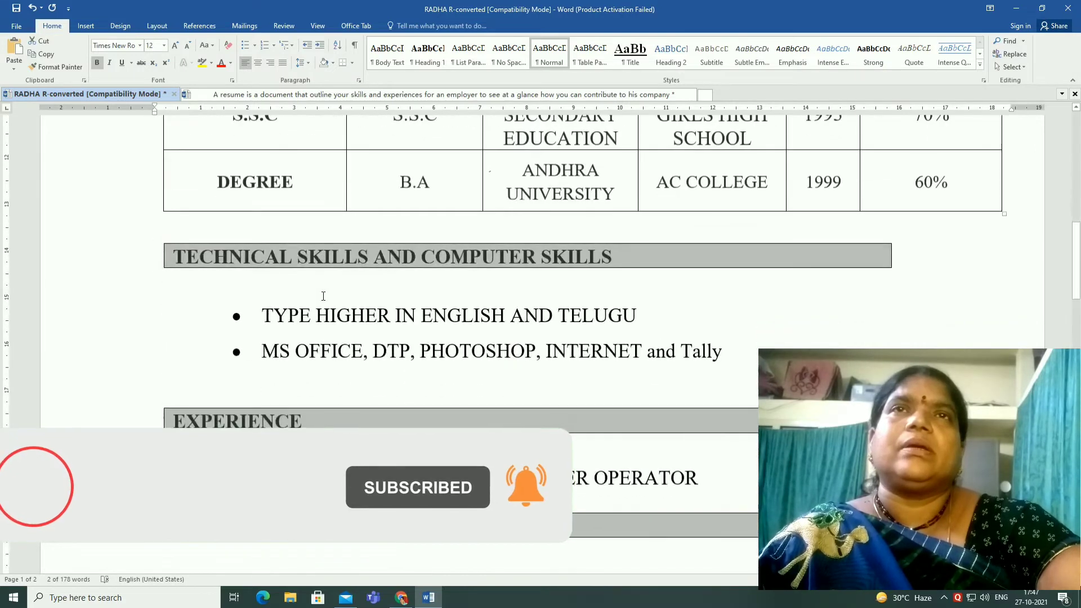
left_click(123, 62)
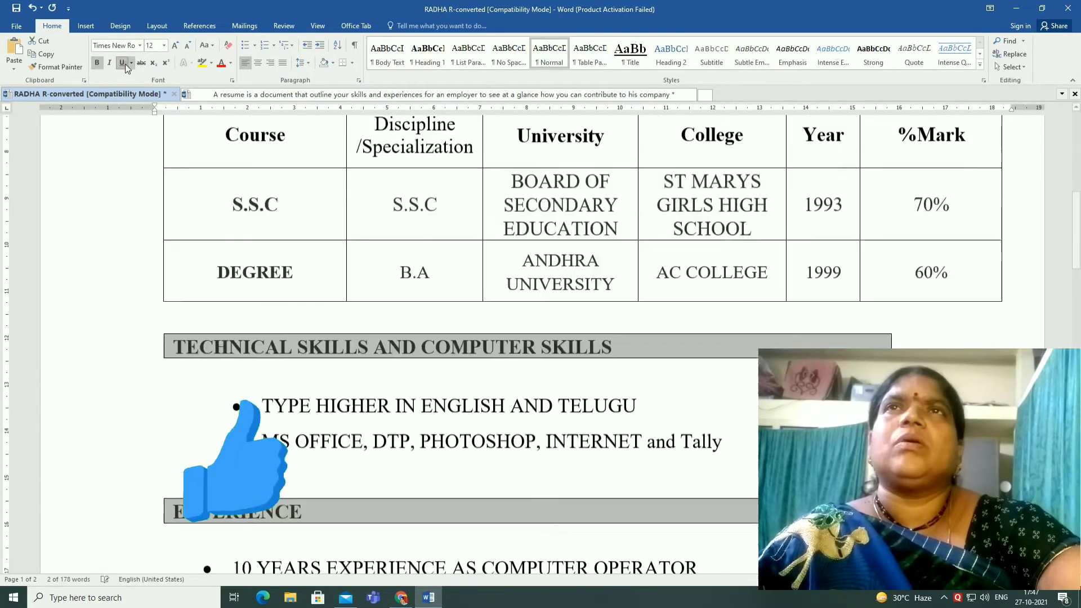
left_click(124, 65)
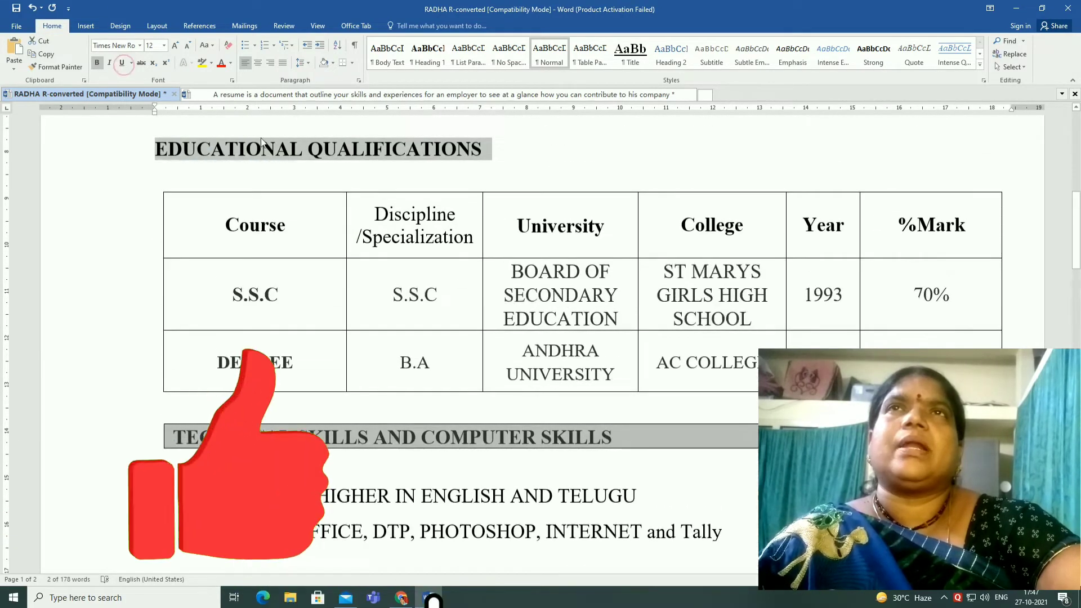
left_click(433, 363)
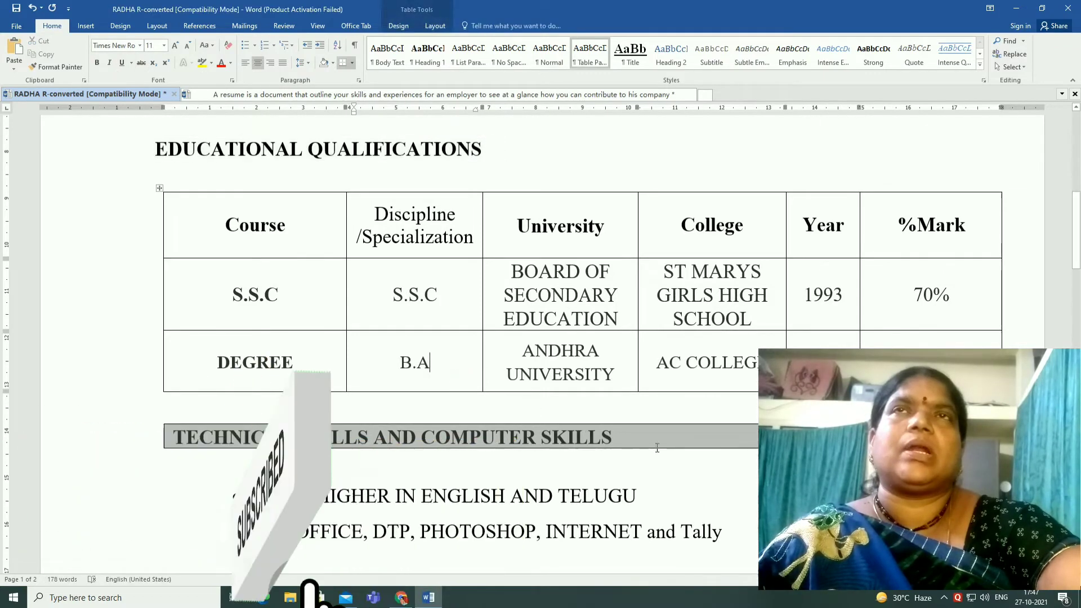